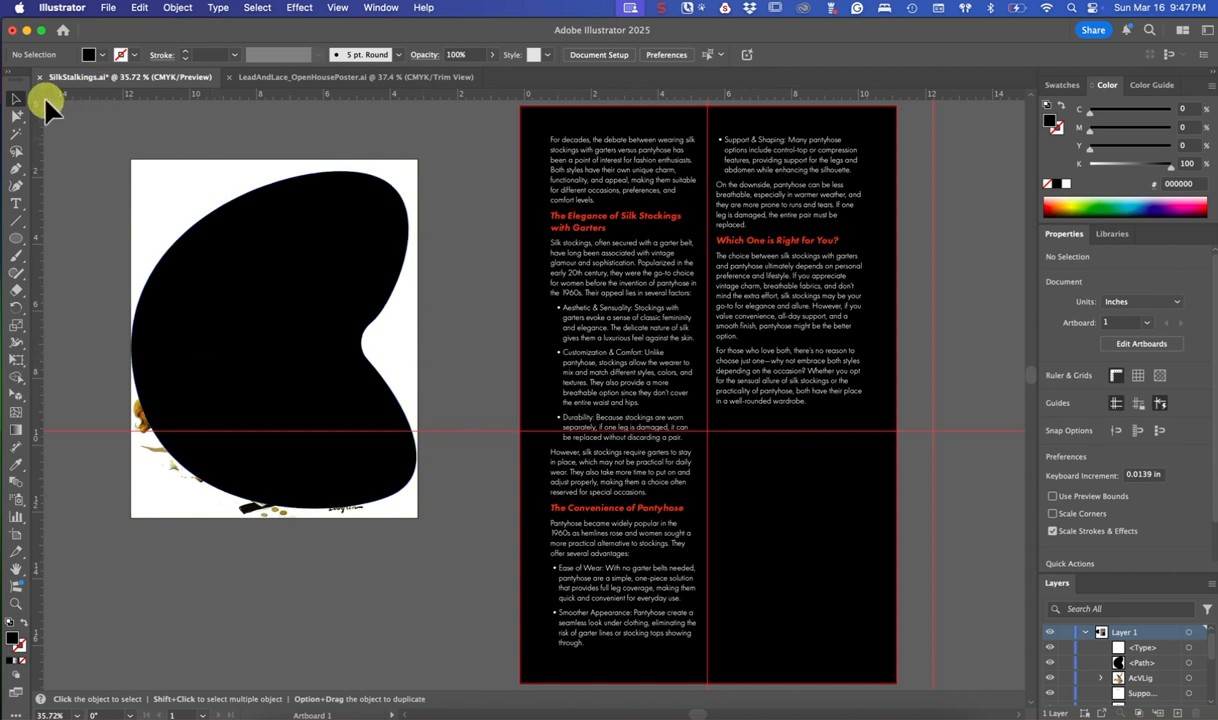
# Make a clipping mask from the black curved path and the AcVLig pin-up artwork beneath it
pyautogui.click(1061, 240)
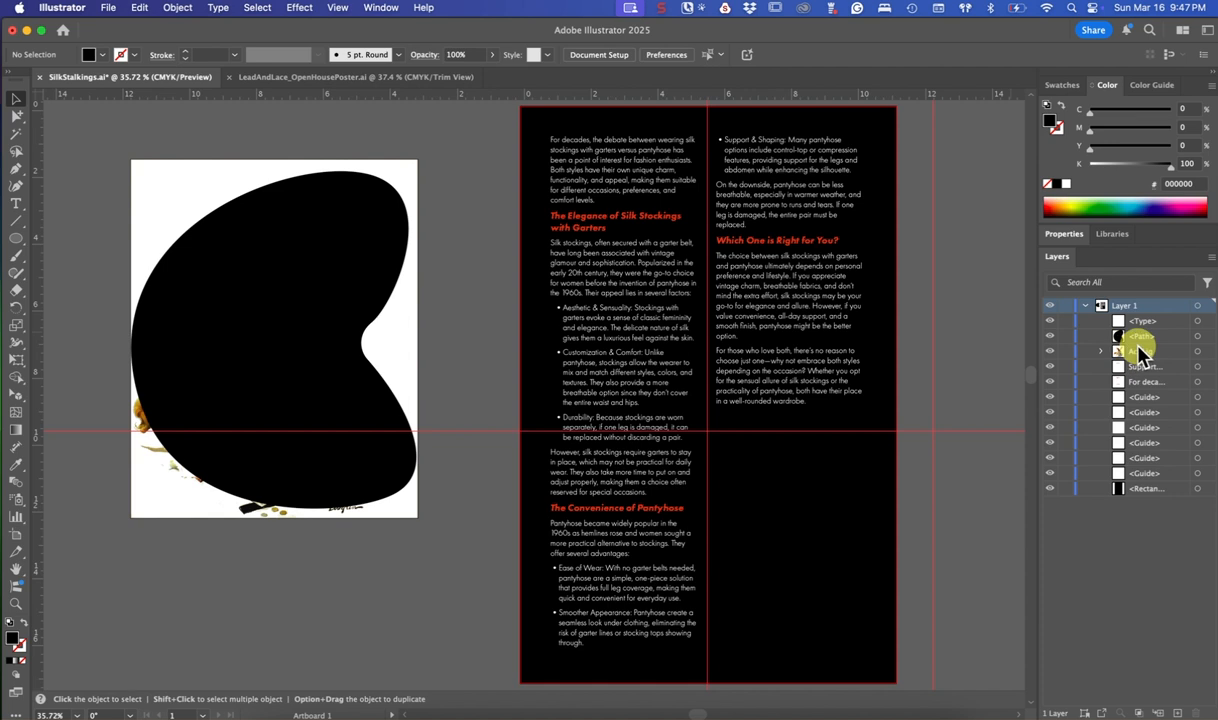
pyautogui.click(1197, 338)
pyautogui.keyDown('shift'); pyautogui.click(1198, 352); pyautogui.keyUp('shift')
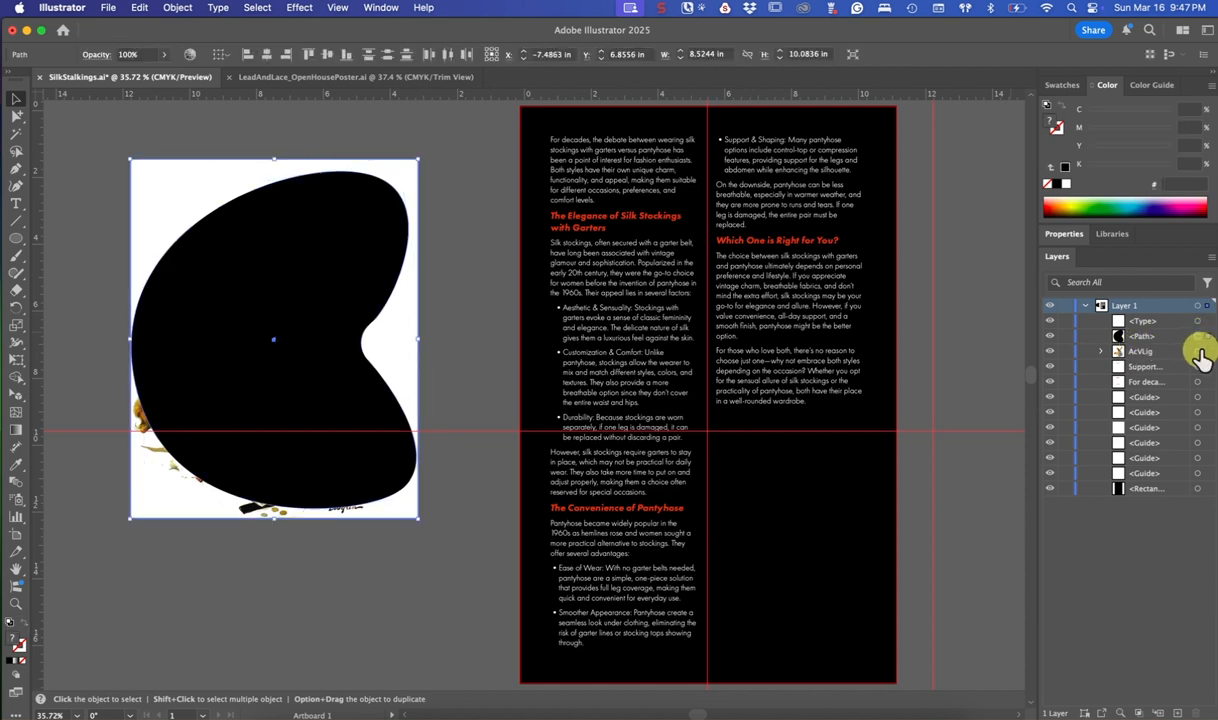
pyautogui.click(178, 9)
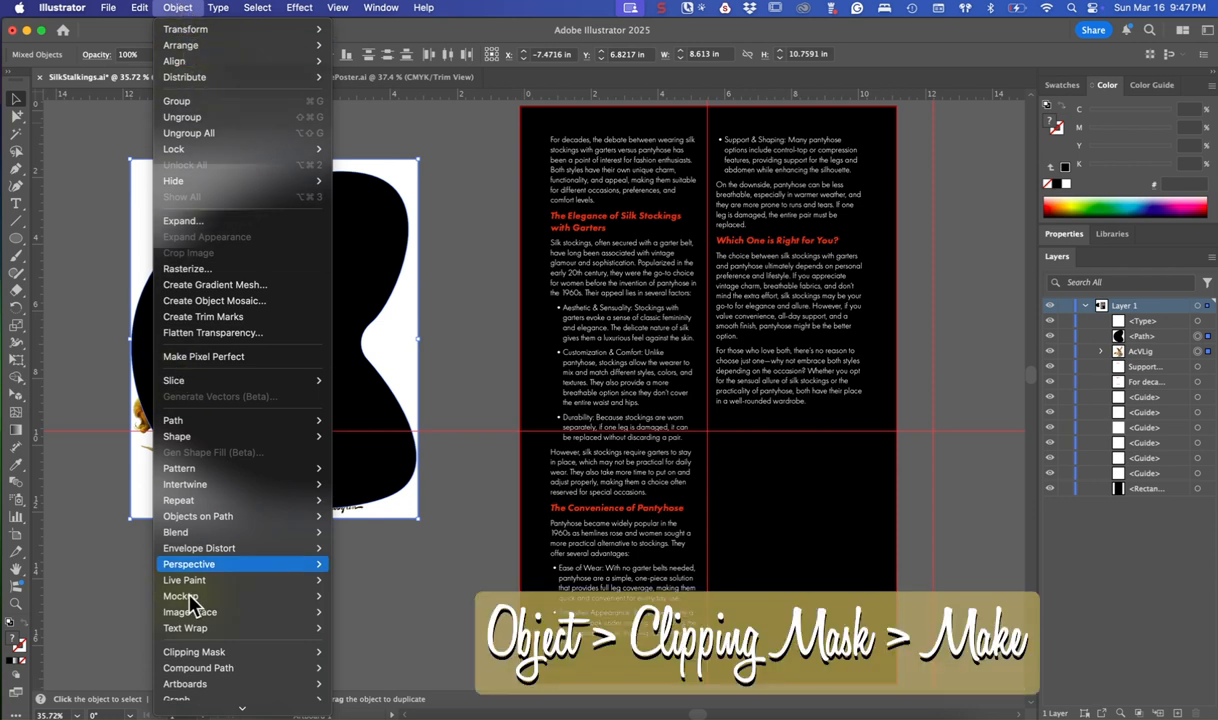
pyautogui.moveTo(199, 685)
pyautogui.moveTo(207, 662)
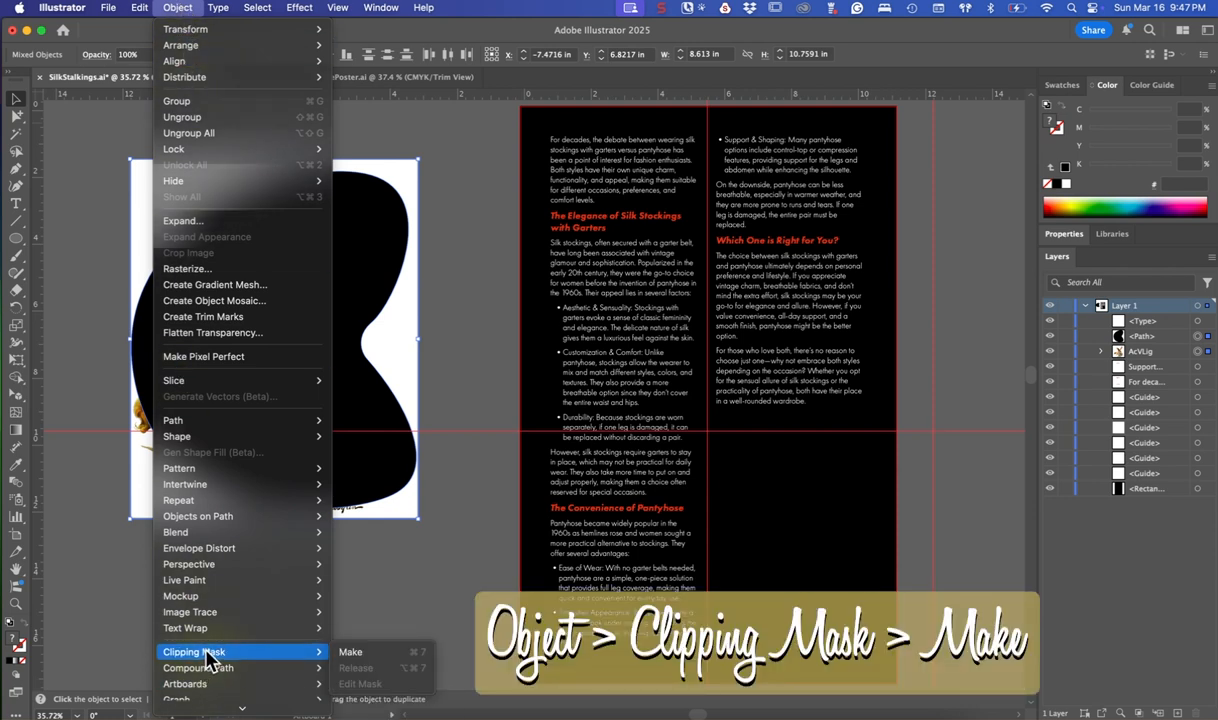
pyautogui.click(343, 652)
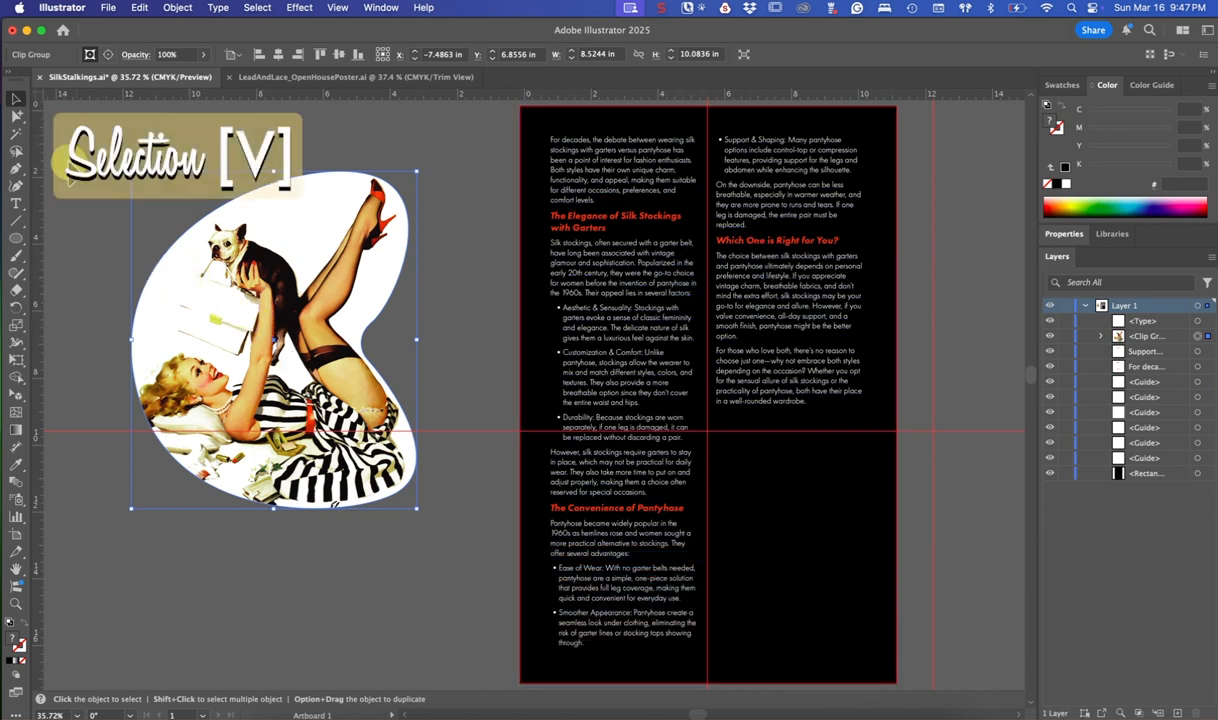
# Move the masked pin-up image onto the artboard at about X 7.12 in, Y 4.69 in, and stack it above all text objects
pyautogui.moveTo(203, 357); pyautogui.dragTo(691, 289)
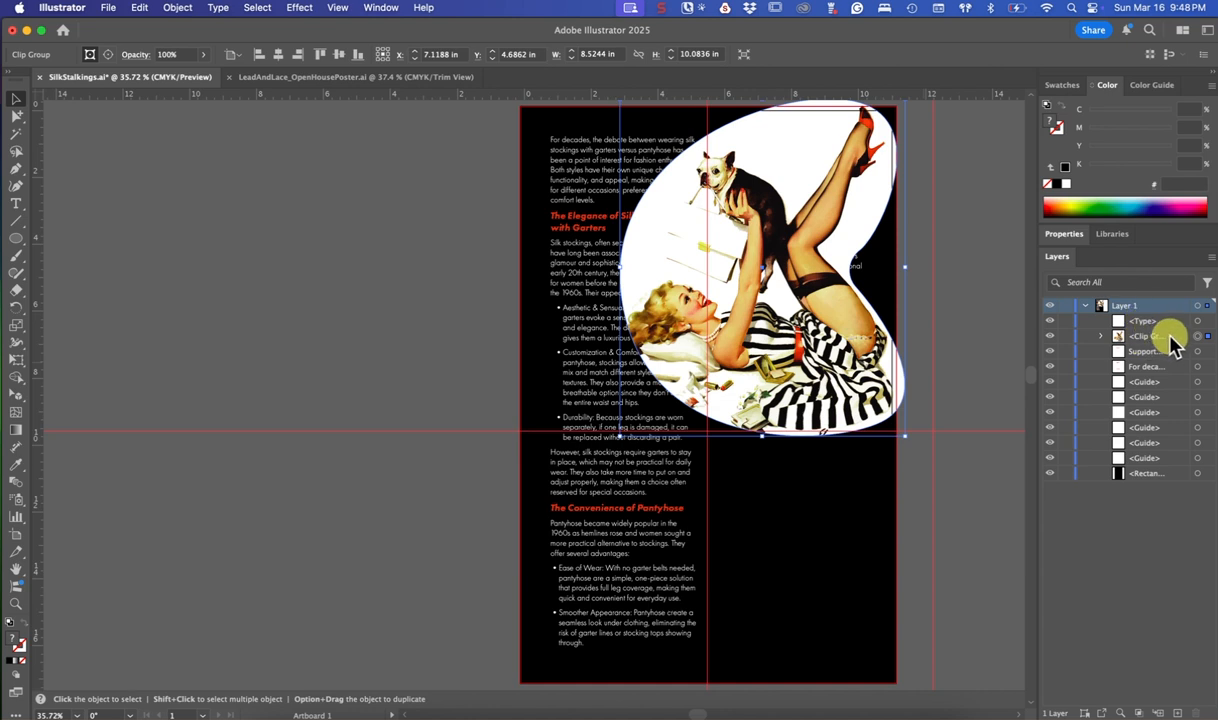
pyautogui.moveTo(1172, 340); pyautogui.dragTo(1158, 316)
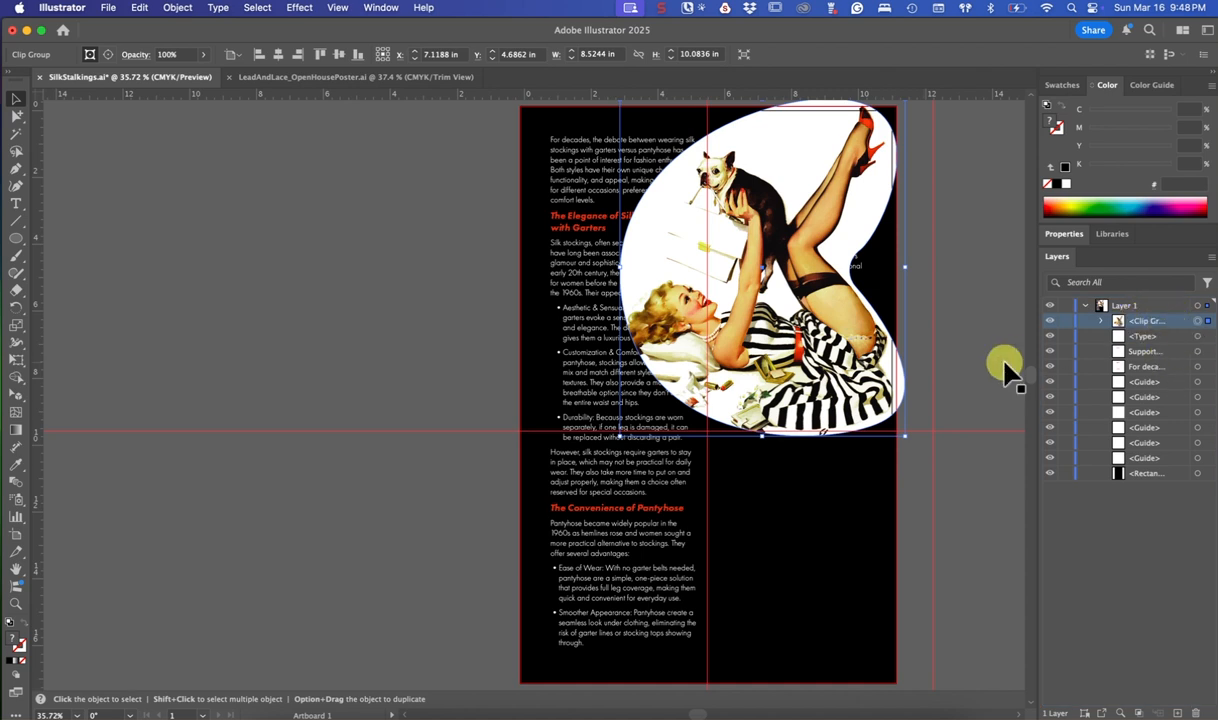
# Make a text wrap with the masked image and the text object directly beneath it in the stacking order selected together
pyautogui.keyDown('shift'); pyautogui.click(1197, 336); pyautogui.keyUp('shift')
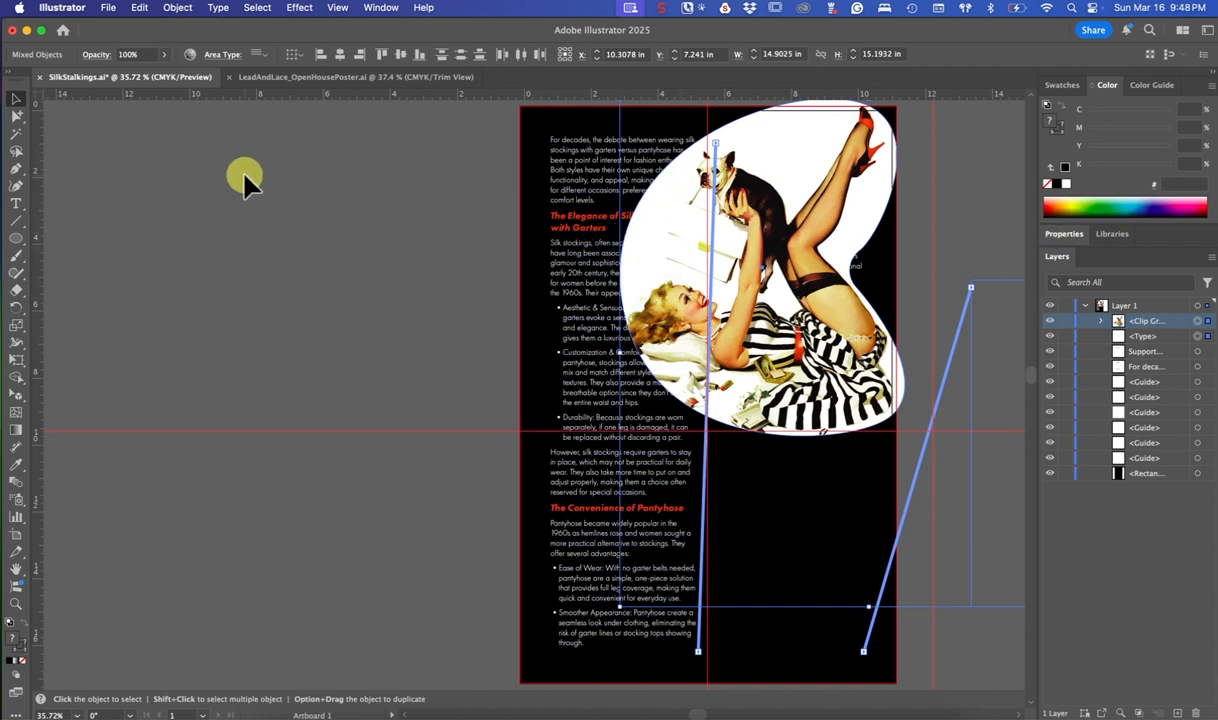
pyautogui.click(180, 10)
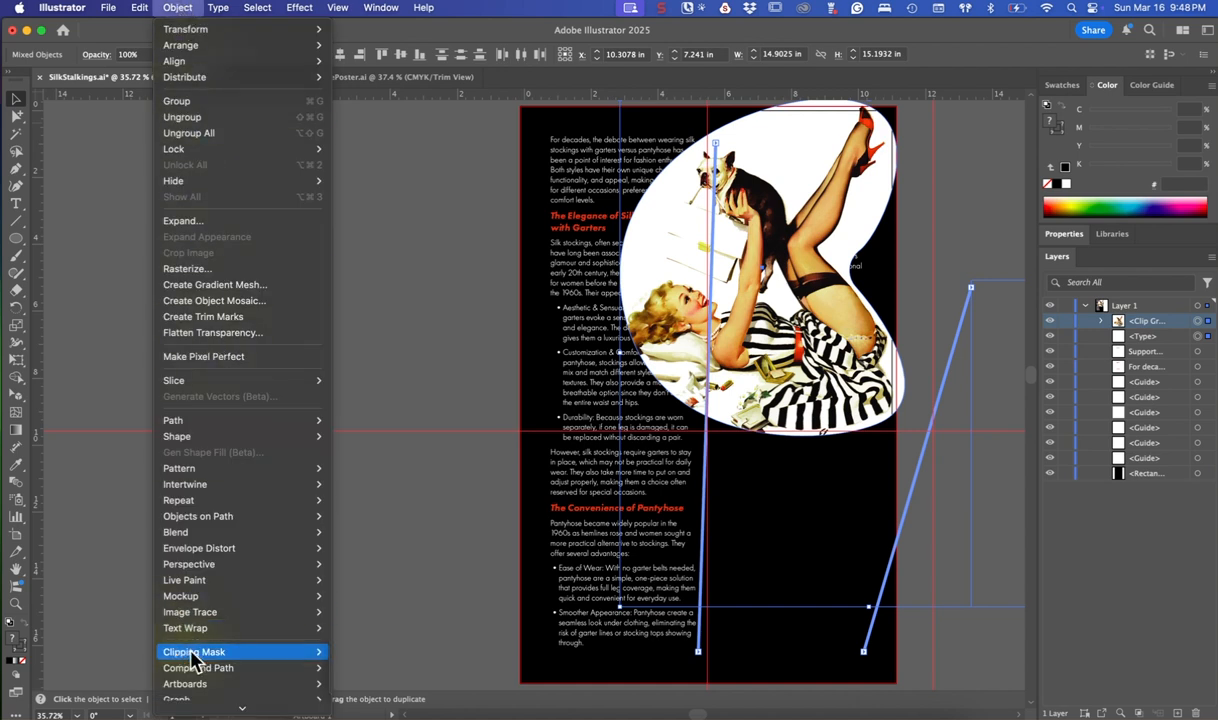
pyautogui.moveTo(198, 658)
pyautogui.moveTo(194, 633)
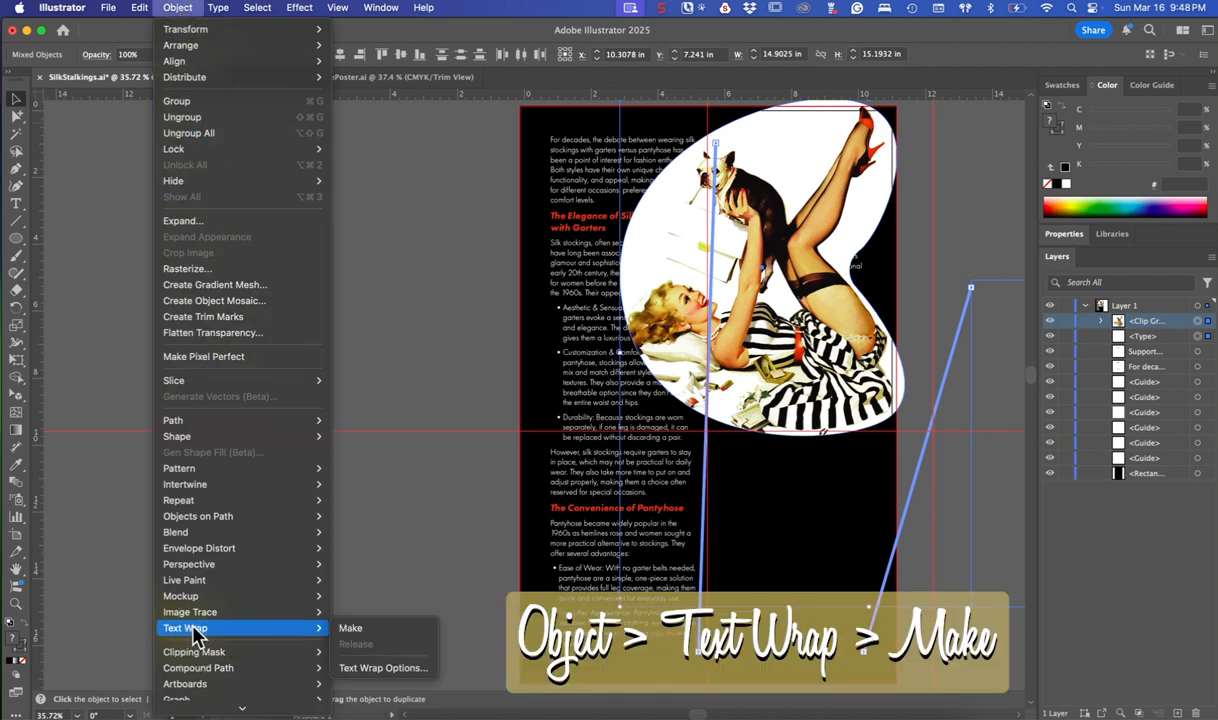
pyautogui.click(374, 634)
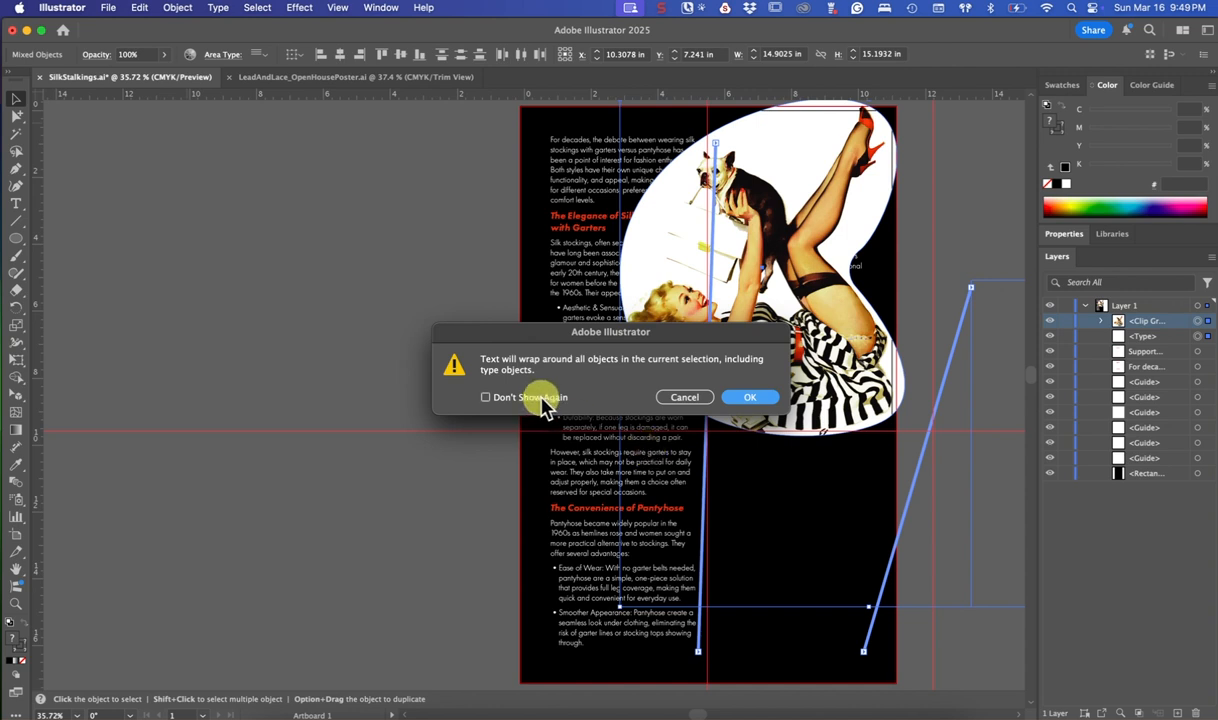
pyautogui.click(758, 397)
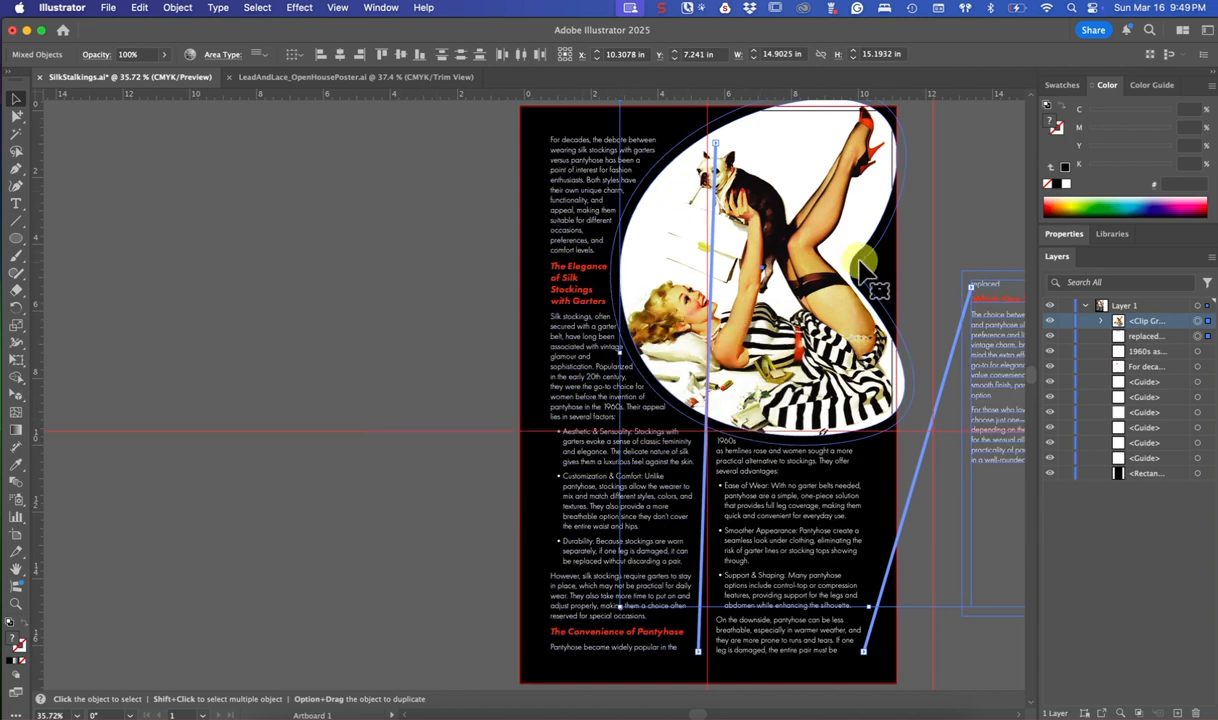
# Reposition only the masked image to about X 7.40 in, Y 4.54 in so the columns rewrap around it
pyautogui.click(958, 215)
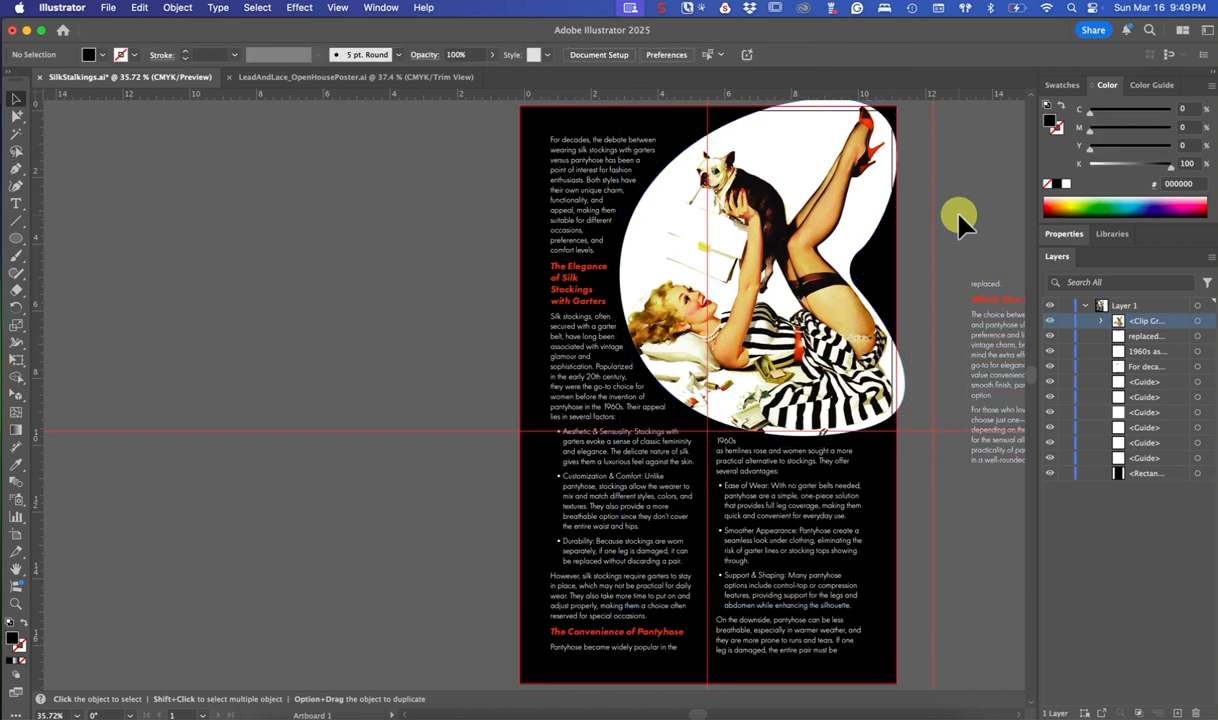
pyautogui.click(770, 208)
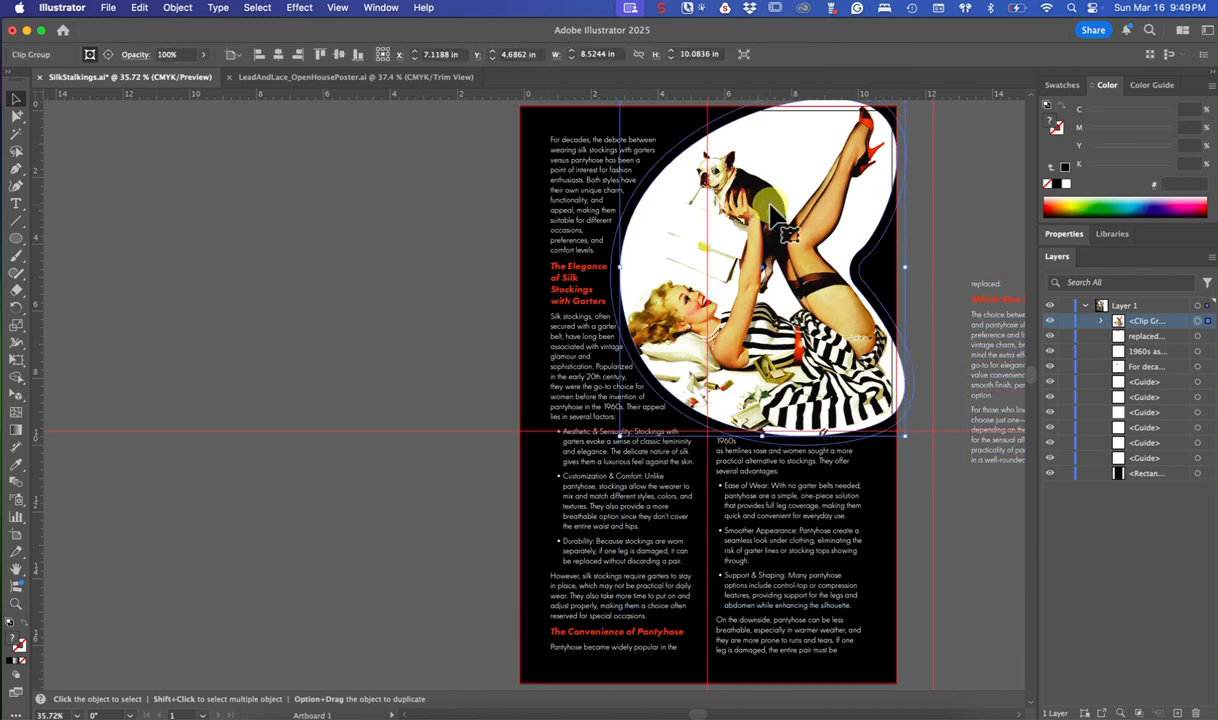
pyautogui.moveTo(772, 216); pyautogui.dragTo(707, 199)
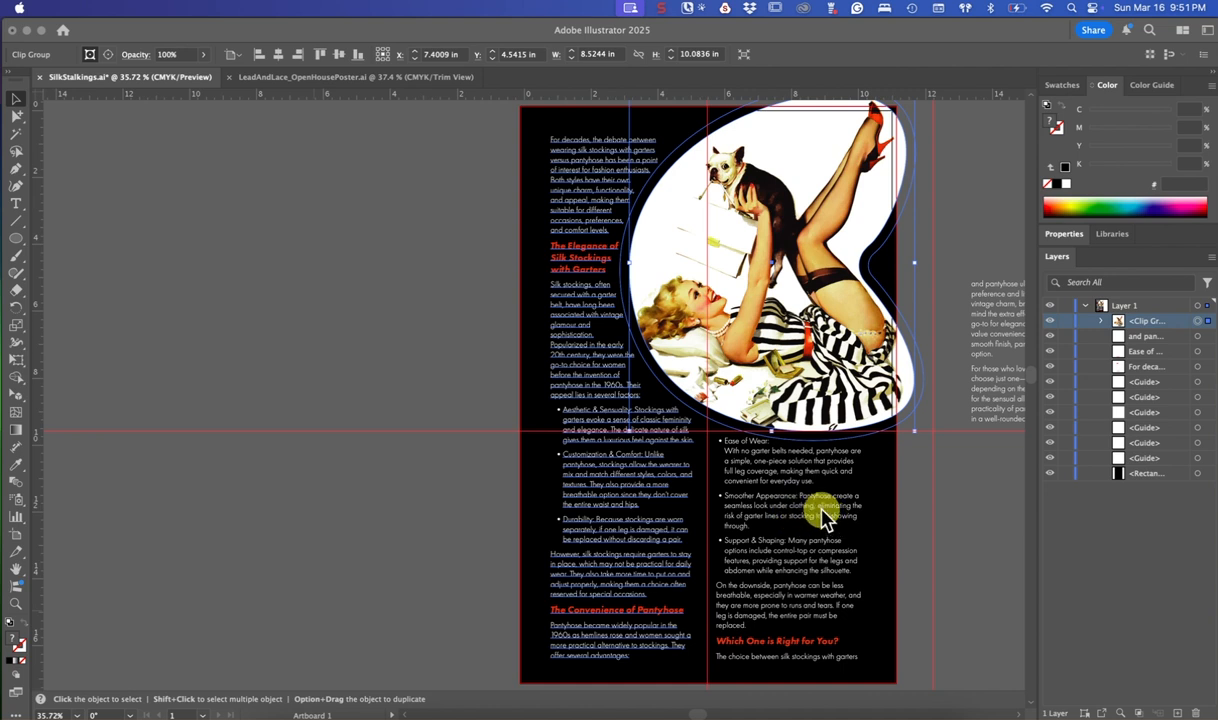
# Set the tracking of the "Smoother Appearance" bullet paragraph to 10 and deselect the text
pyautogui.click(18, 206)
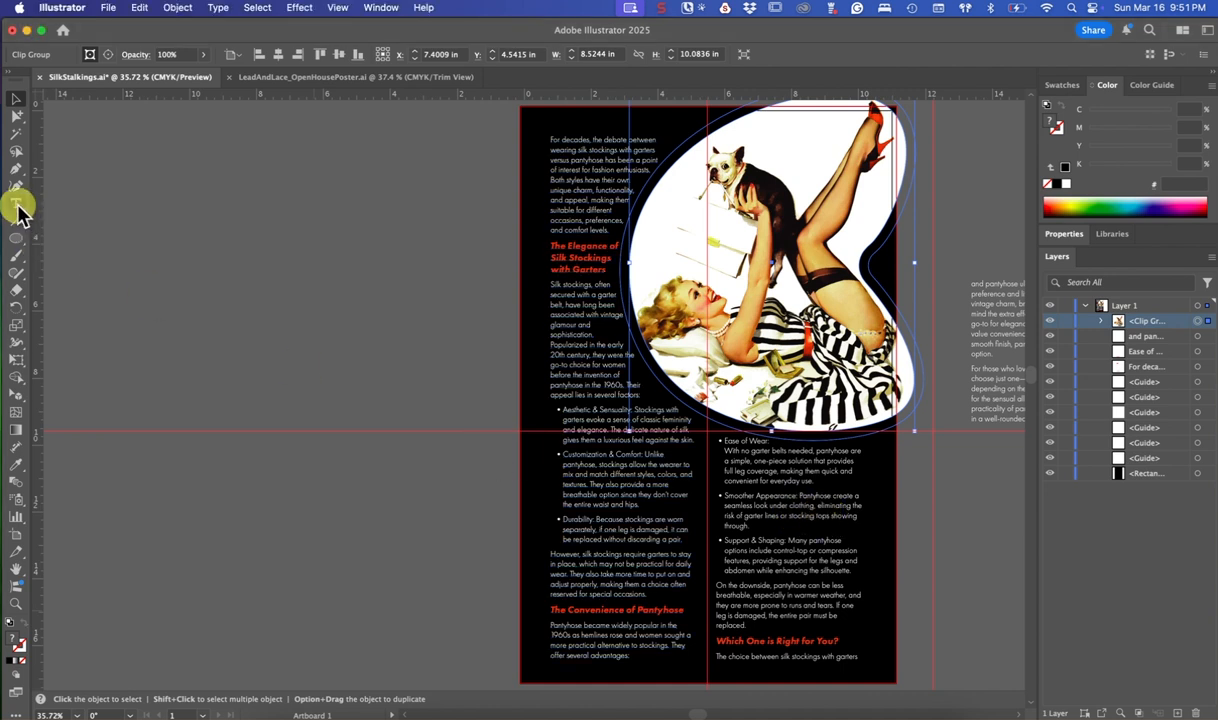
pyautogui.click(22, 211)
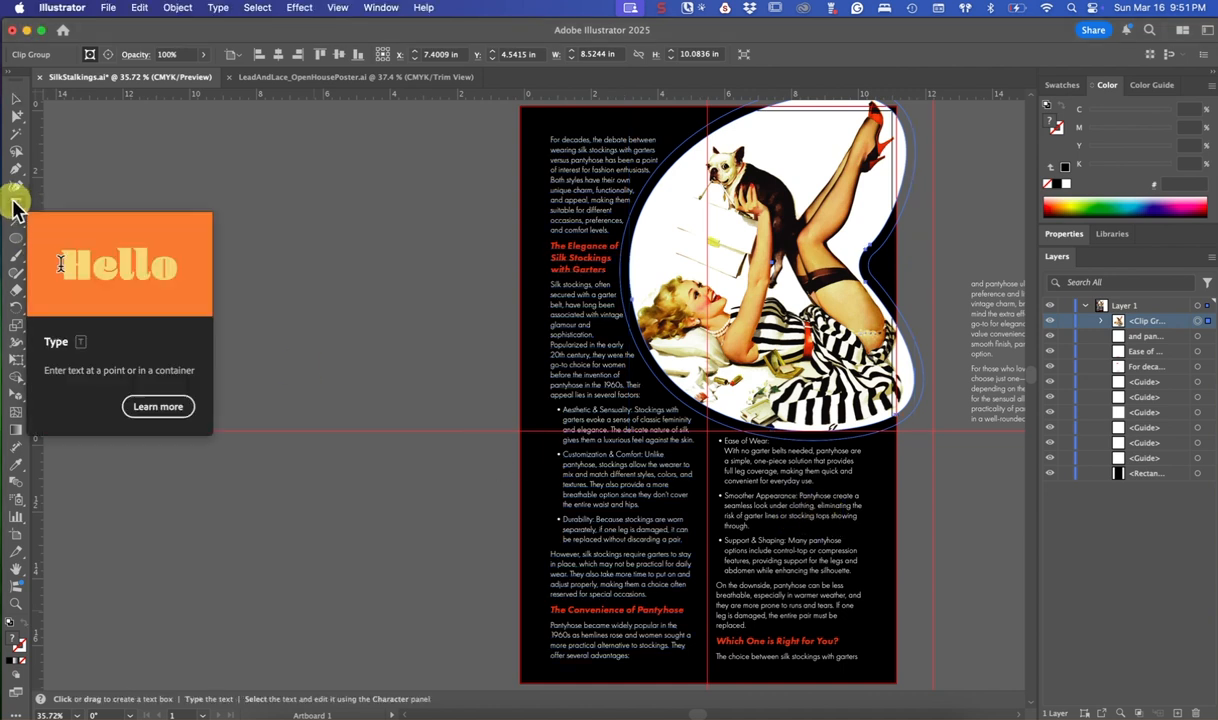
pyautogui.click(745, 528)
pyautogui.moveTo(740, 526); pyautogui.dragTo(722, 497)
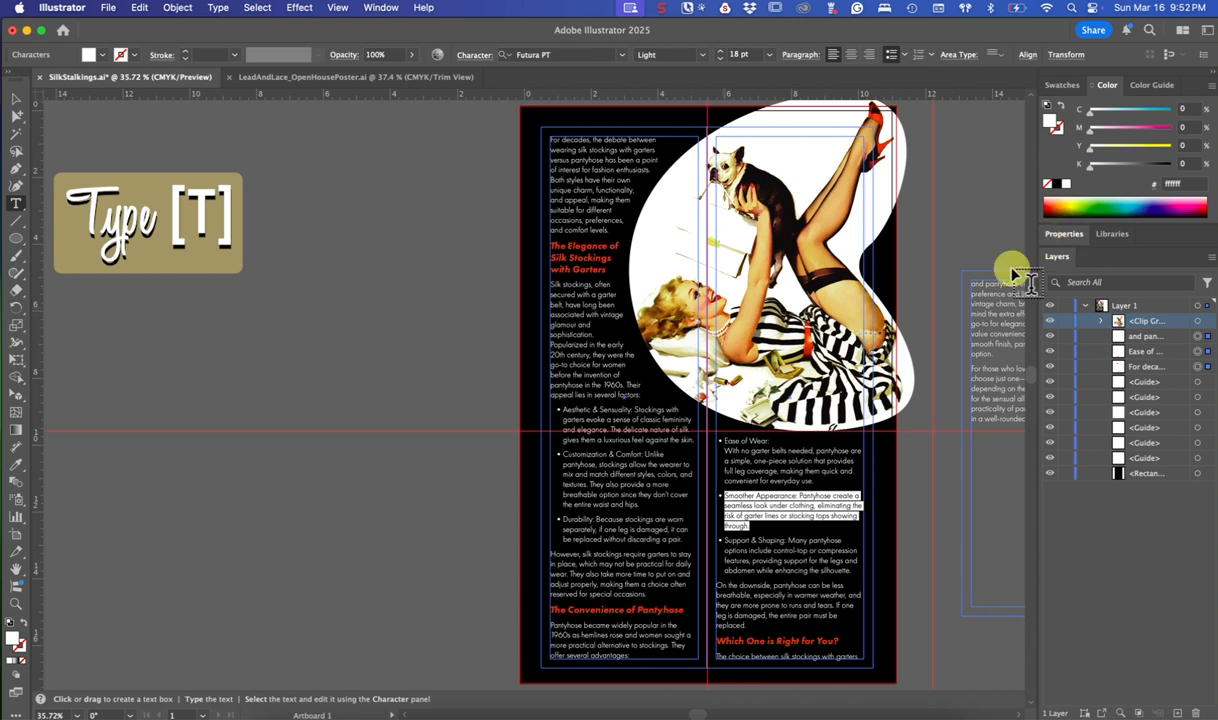
pyautogui.click(1064, 234)
pyautogui.scroll(-5, 1200, 390)
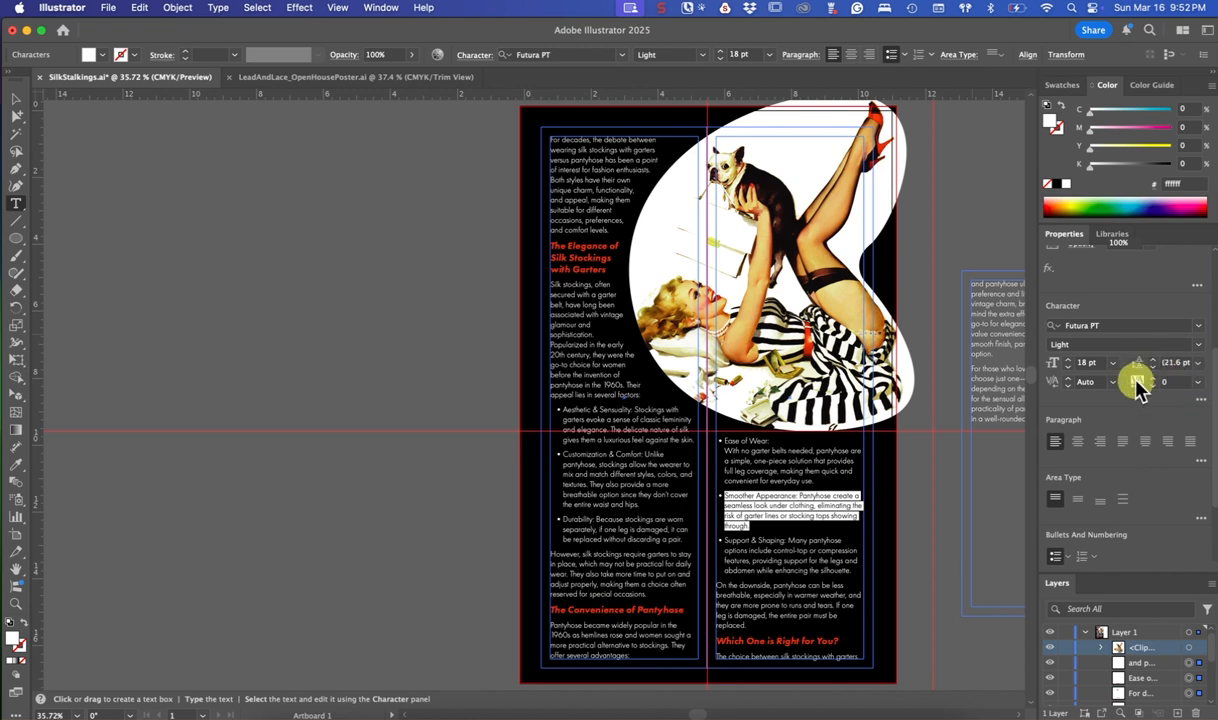
pyautogui.click(1198, 382)
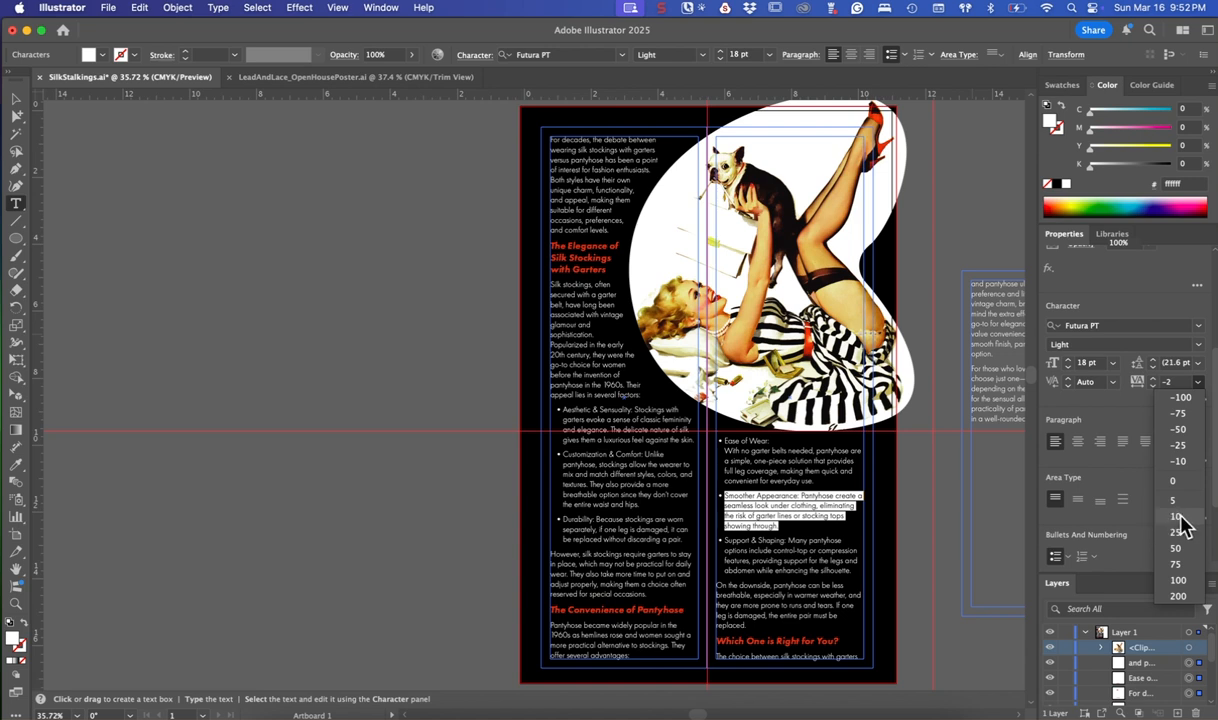
pyautogui.click(1178, 516)
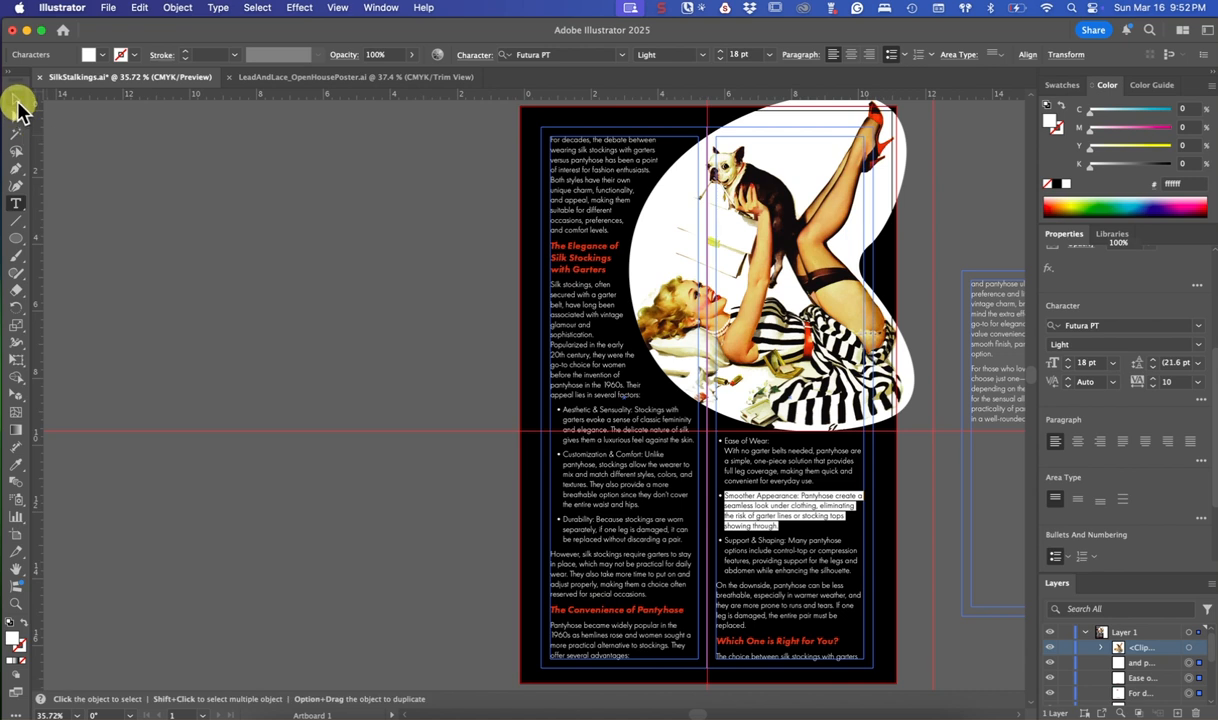
pyautogui.click(22, 105)
pyautogui.click(250, 300)
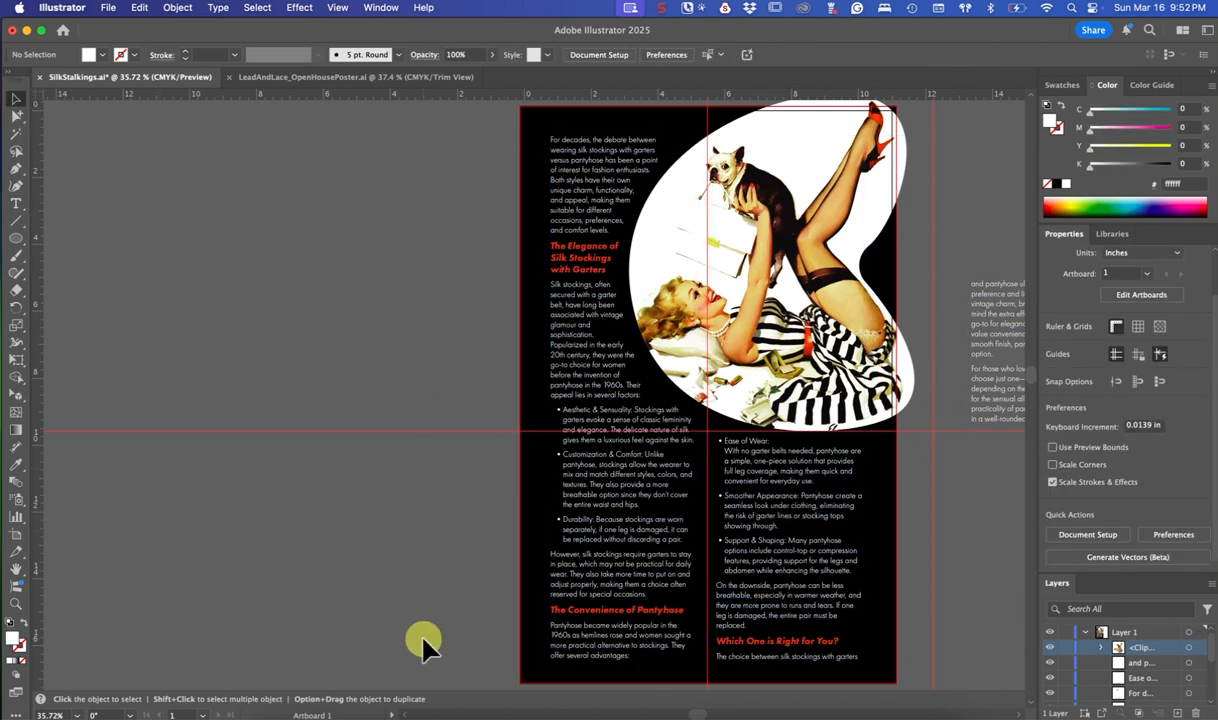
# Turn off automatic hyphenation in the paragraph options and set the alignment to justified with the last line aligned left
pyautogui.hscroll(3, 422, 640)
pyautogui.click(17, 204)
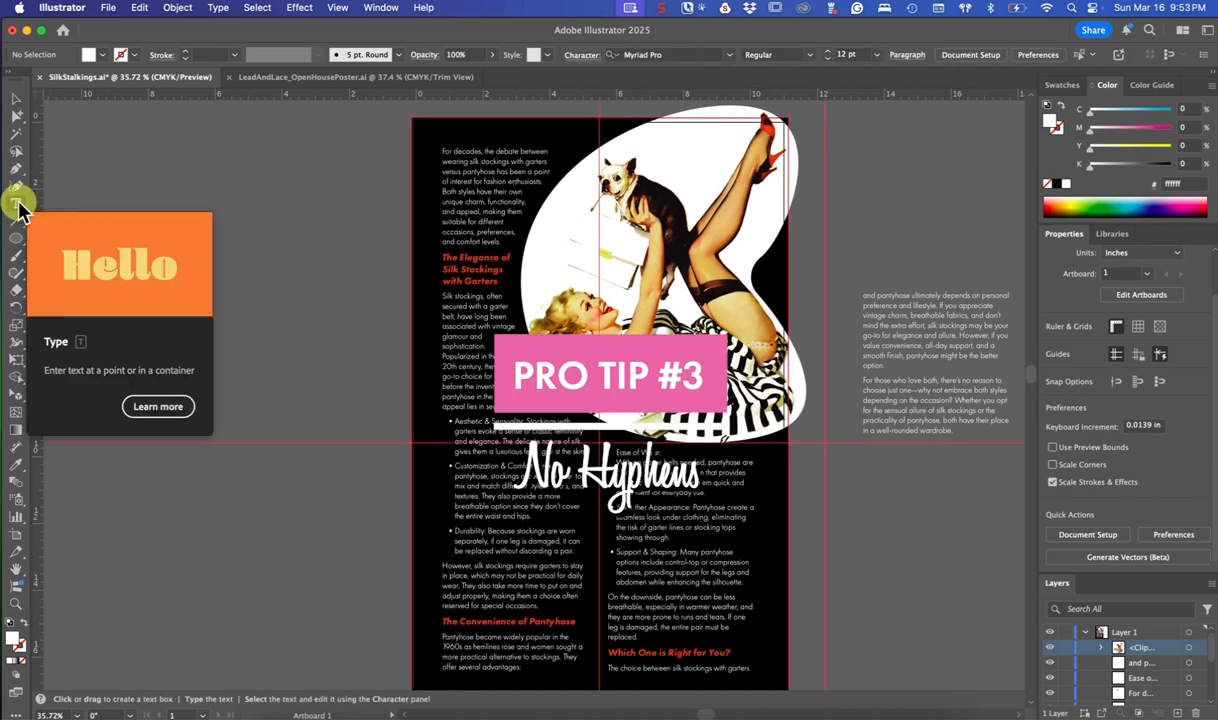
pyautogui.click(18, 205)
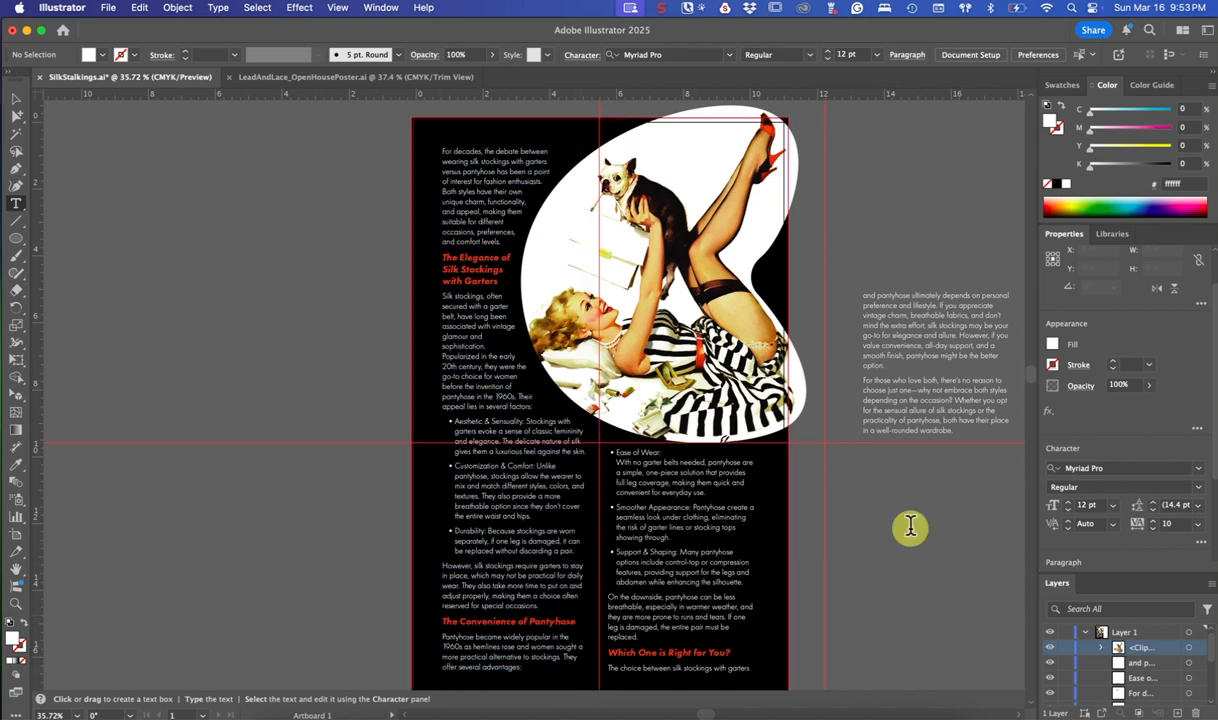
pyautogui.moveTo(1210, 338); pyautogui.dragTo(1207, 427)
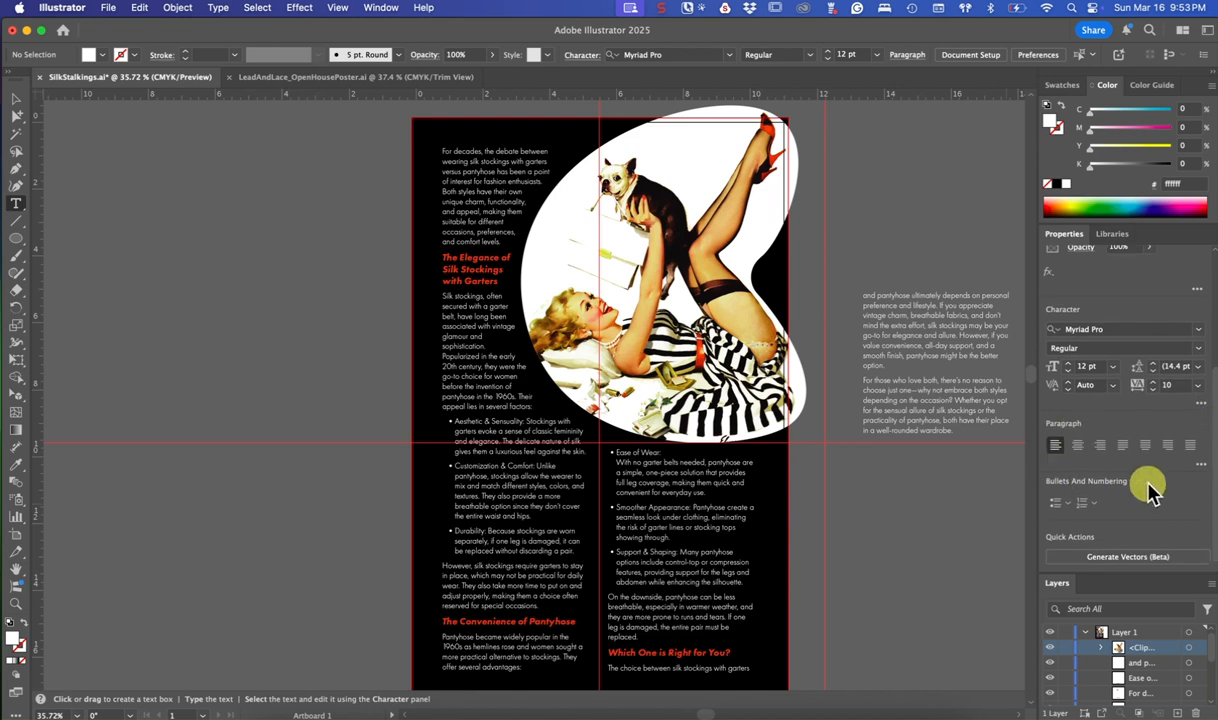
pyautogui.click(1200, 468)
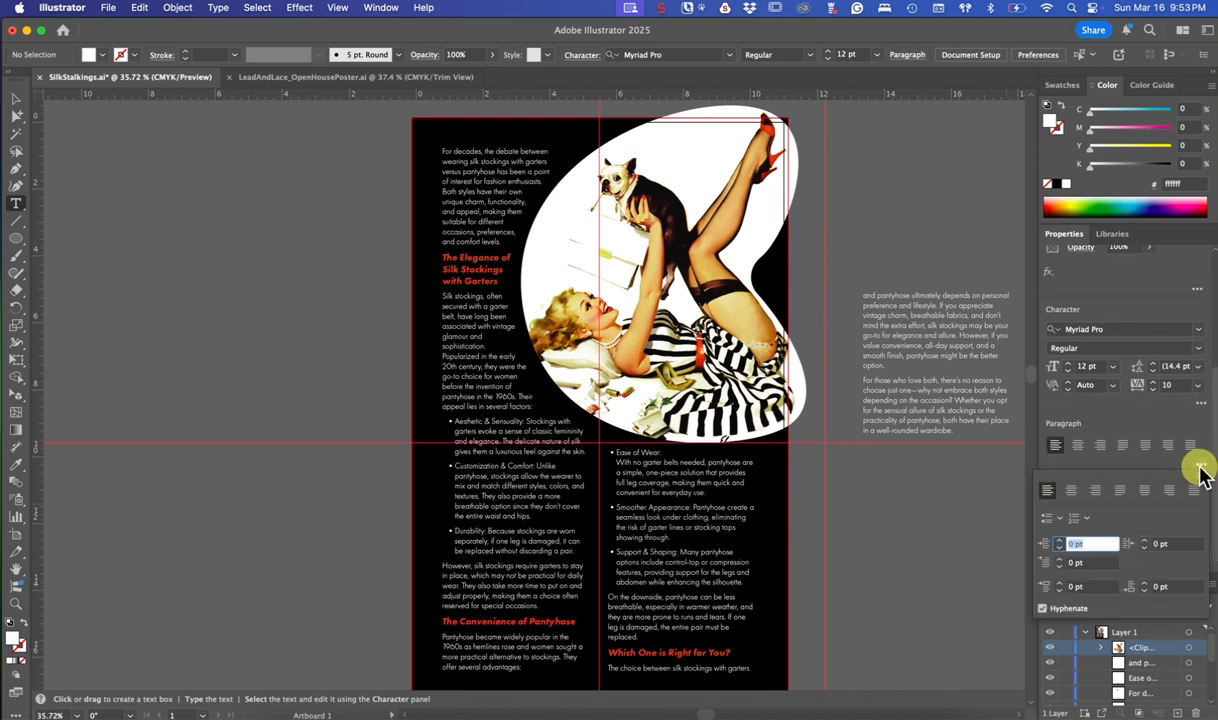
pyautogui.click(1042, 608)
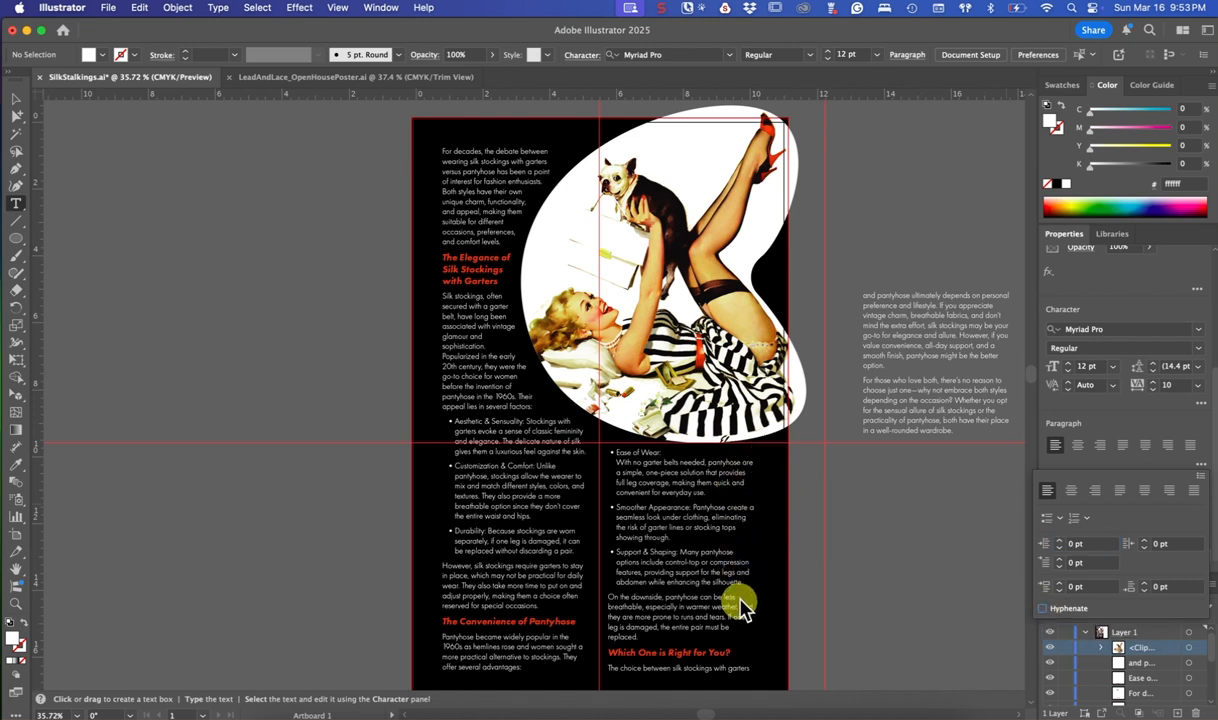
pyautogui.click(1121, 496)
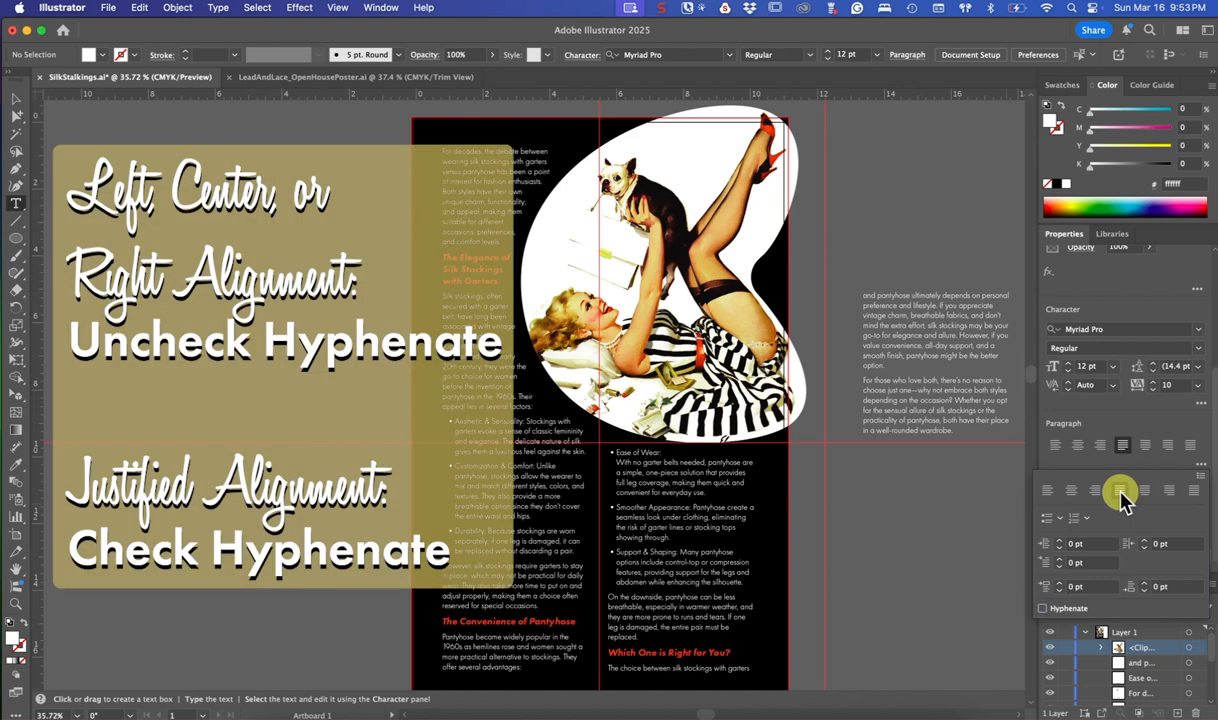
pyautogui.click(1045, 610)
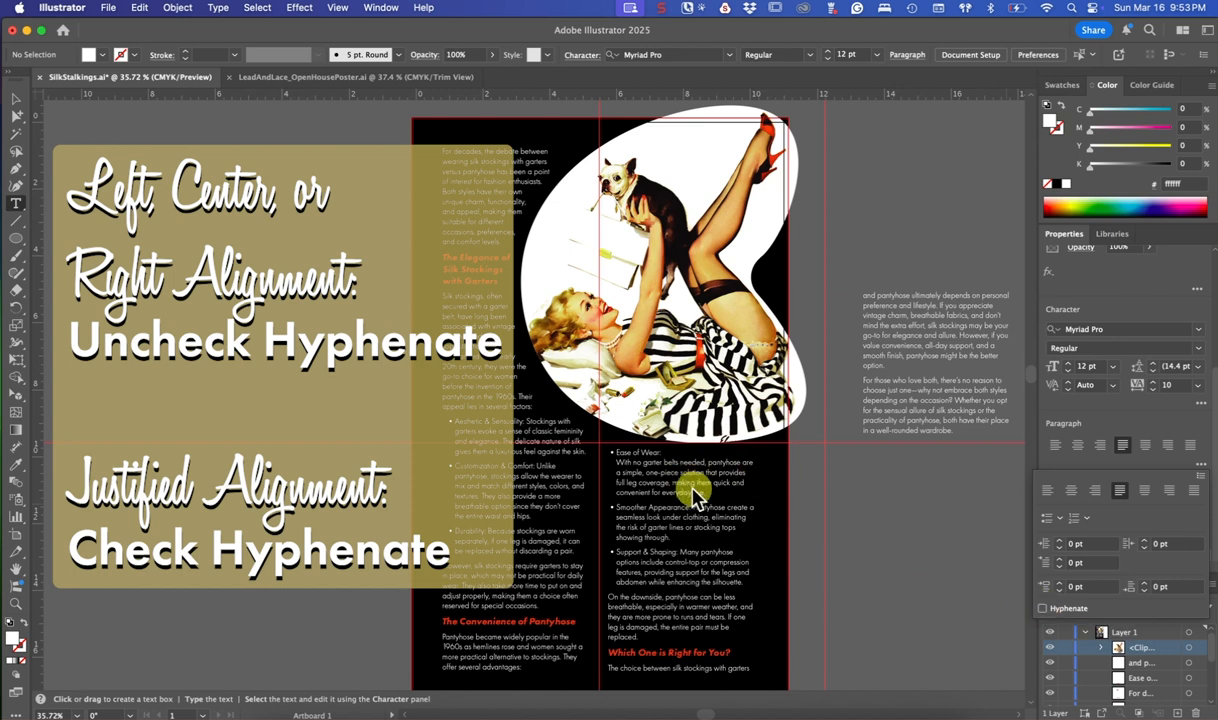
pyautogui.press('Escape')
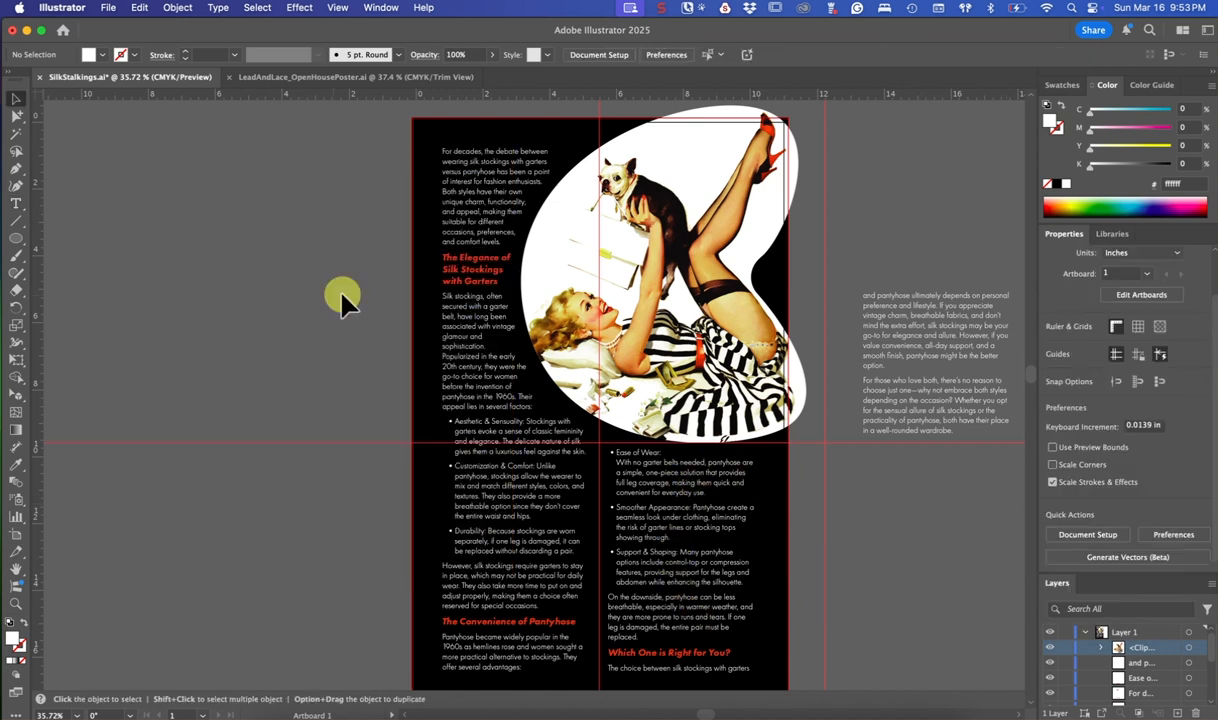
# Preview a 10 pt offset in the text wrap options of the masked pin-up image
pyautogui.click(604, 344)
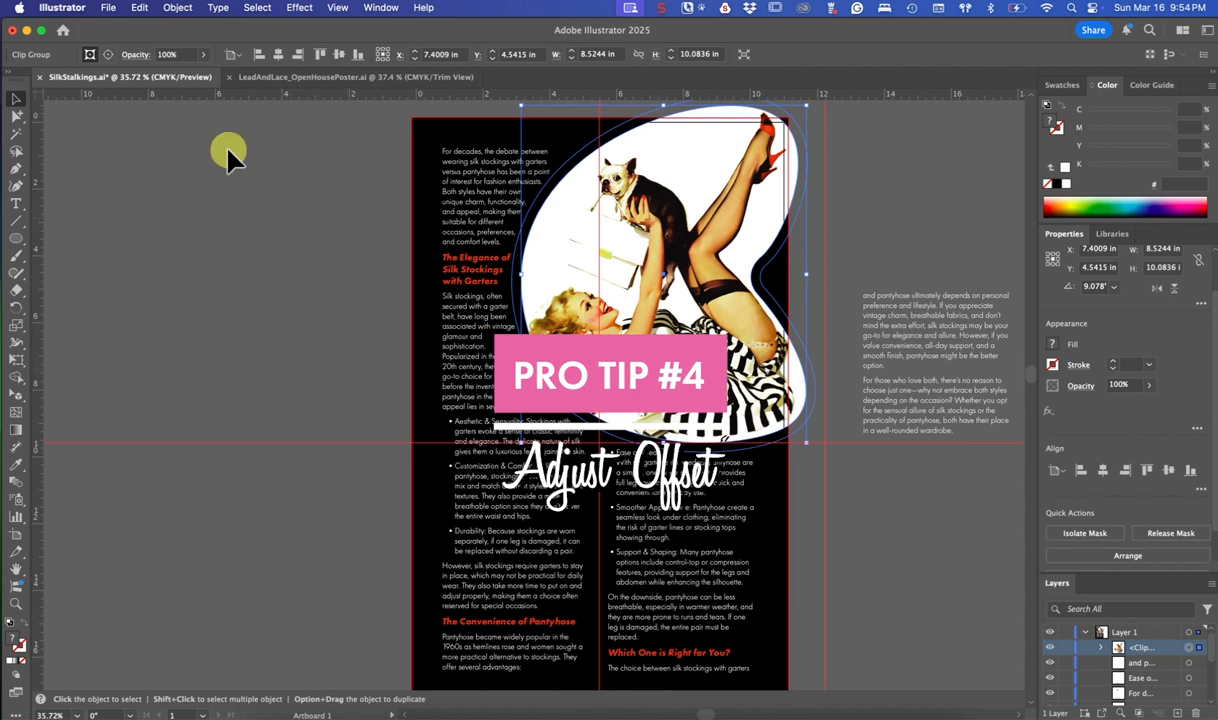
pyautogui.click(179, 8)
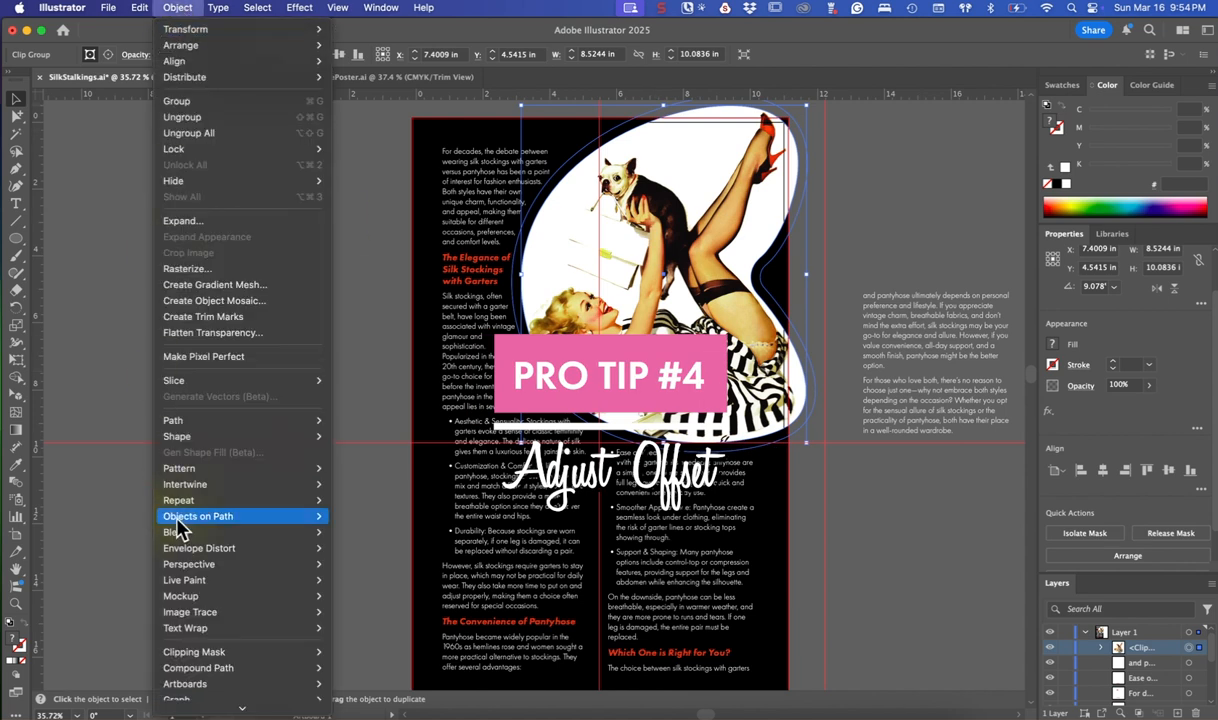
pyautogui.moveTo(197, 630)
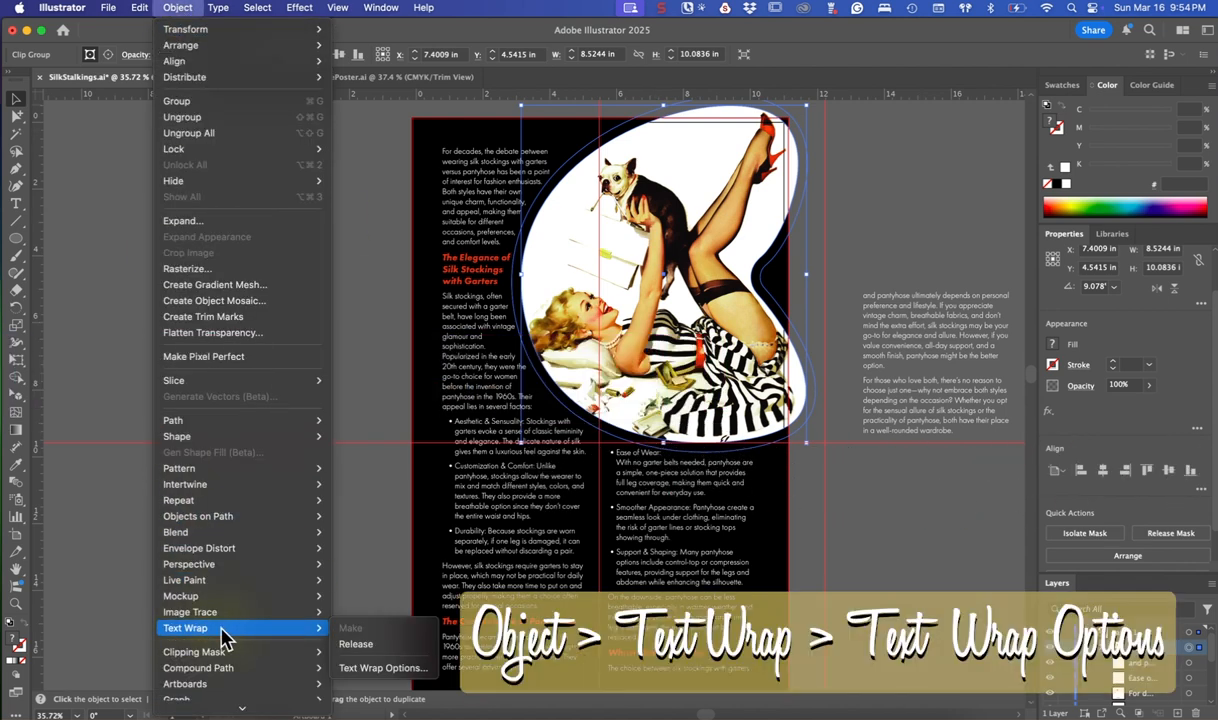
pyautogui.click(386, 669)
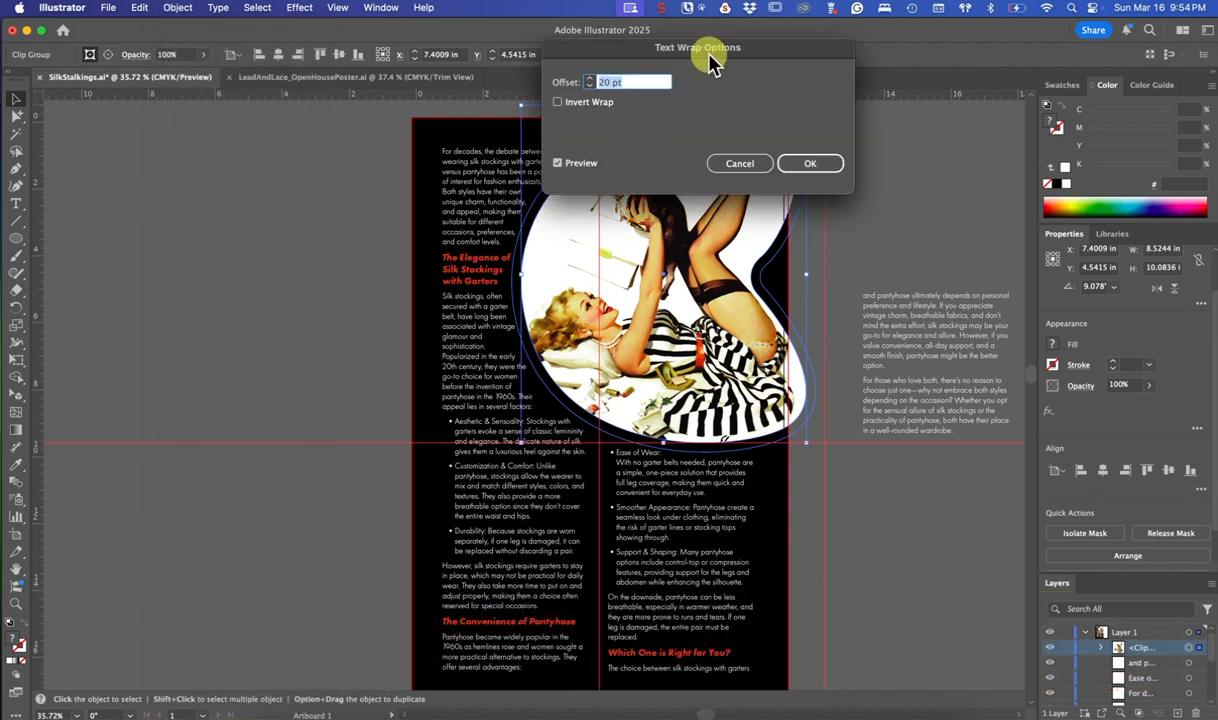
pyautogui.moveTo(710, 62); pyautogui.dragTo(290, 219)
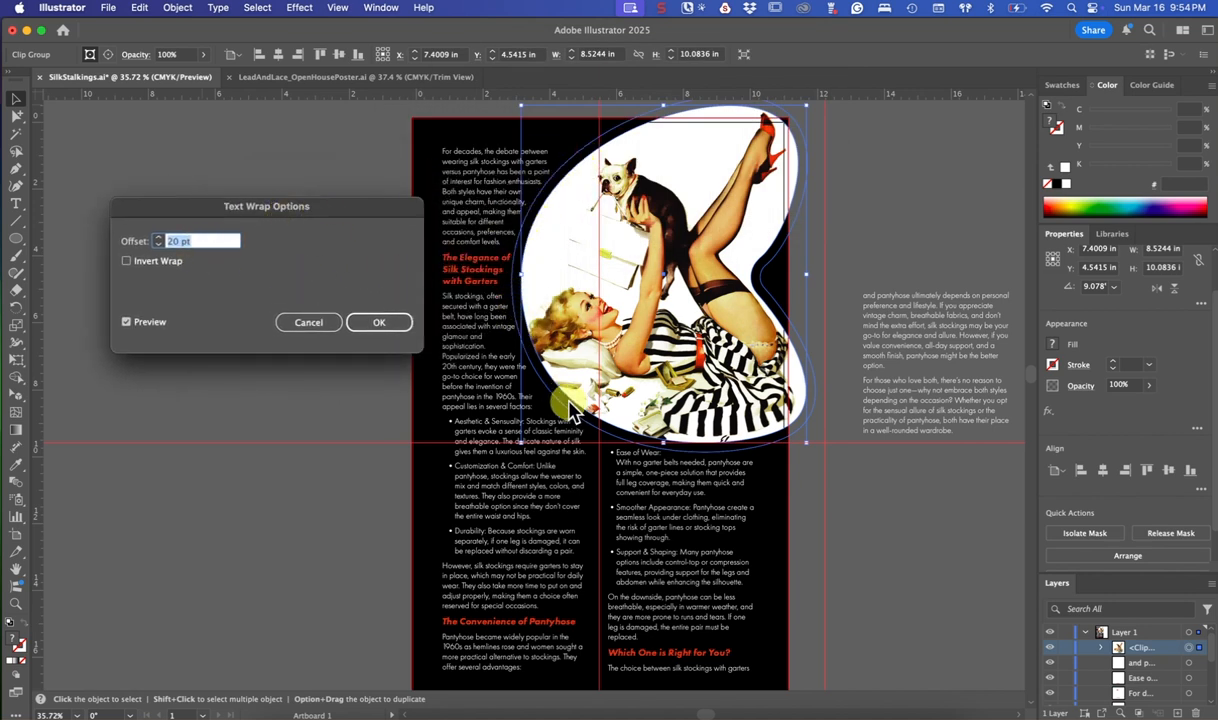
pyautogui.click(172, 245)
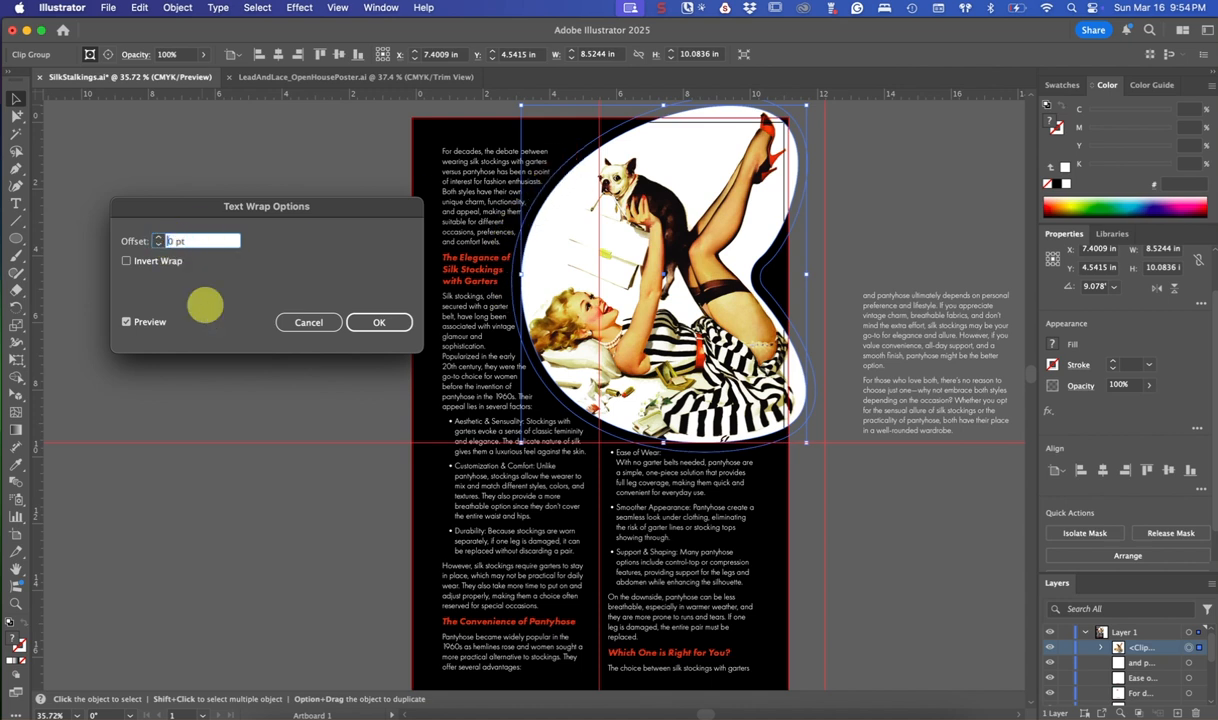
pyautogui.press('Tab')
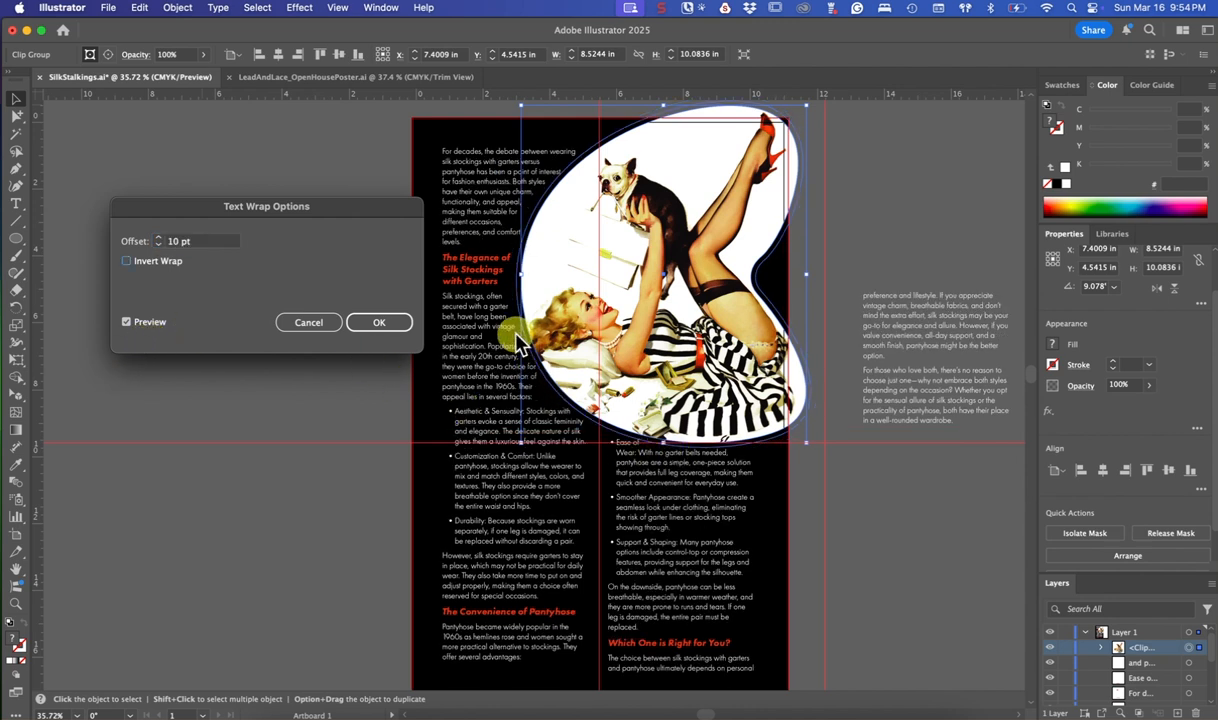
# Preview the inverted wrap, turn it back off and cancel the text wrap options
pyautogui.click(126, 262)
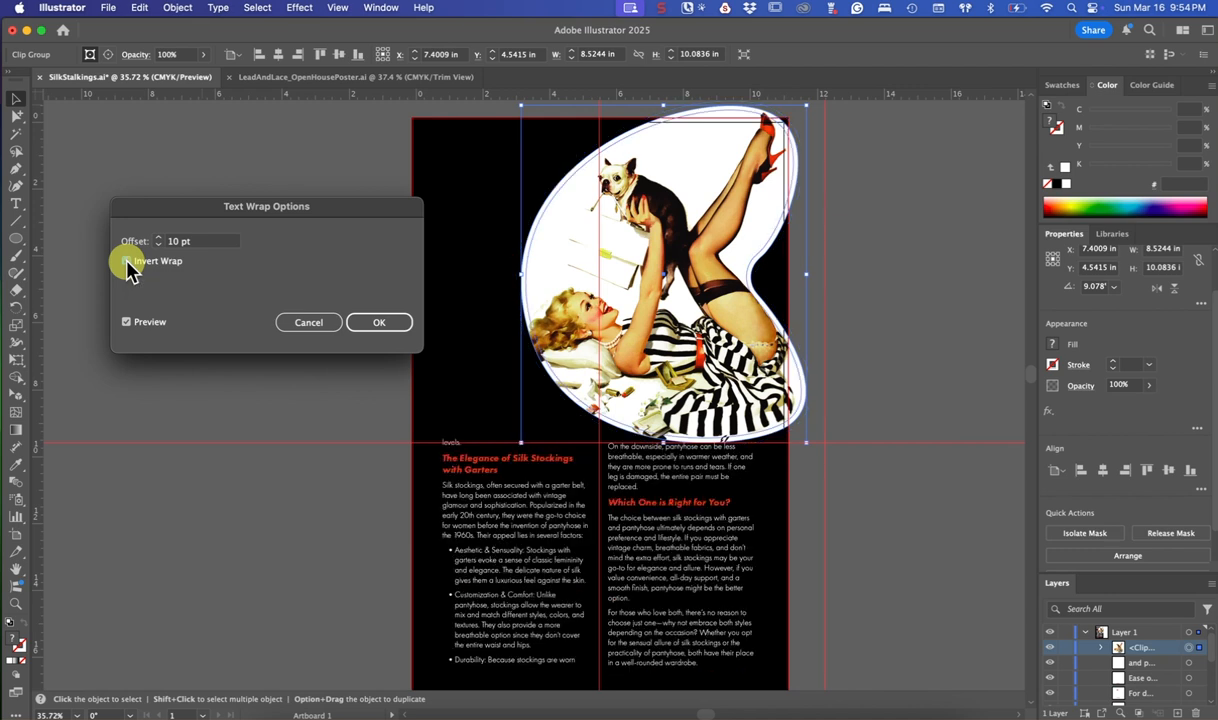
pyautogui.click(126, 262)
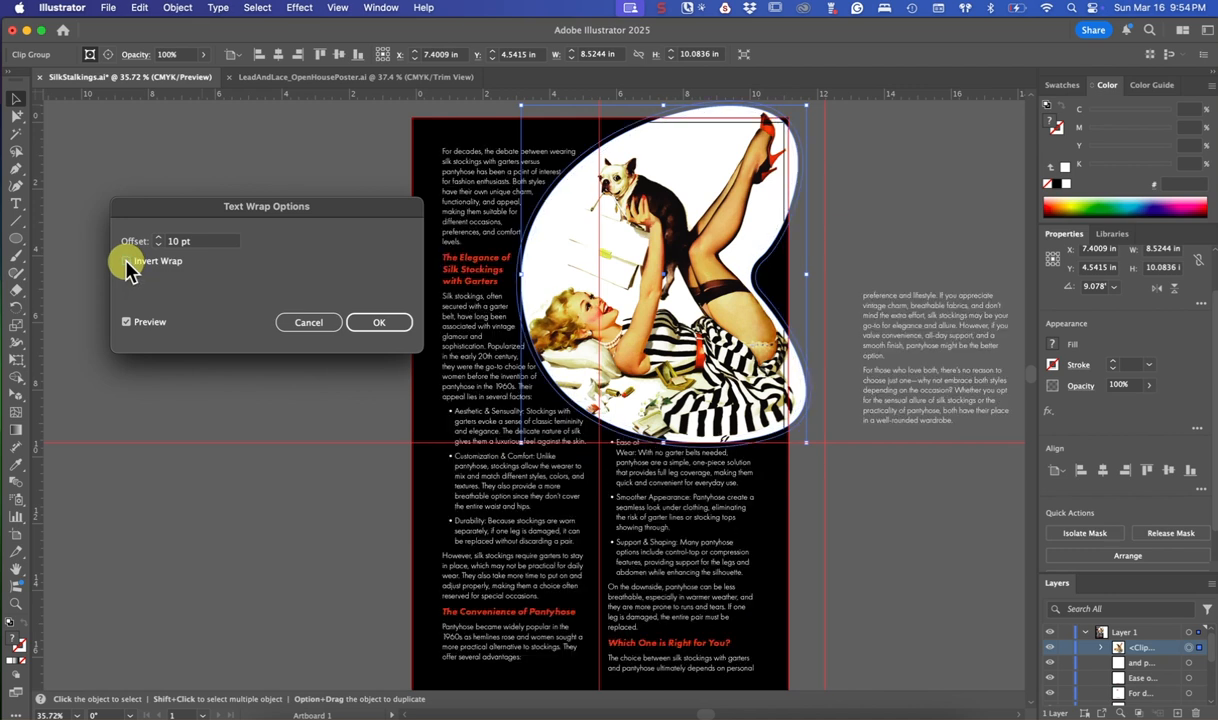
pyautogui.click(309, 322)
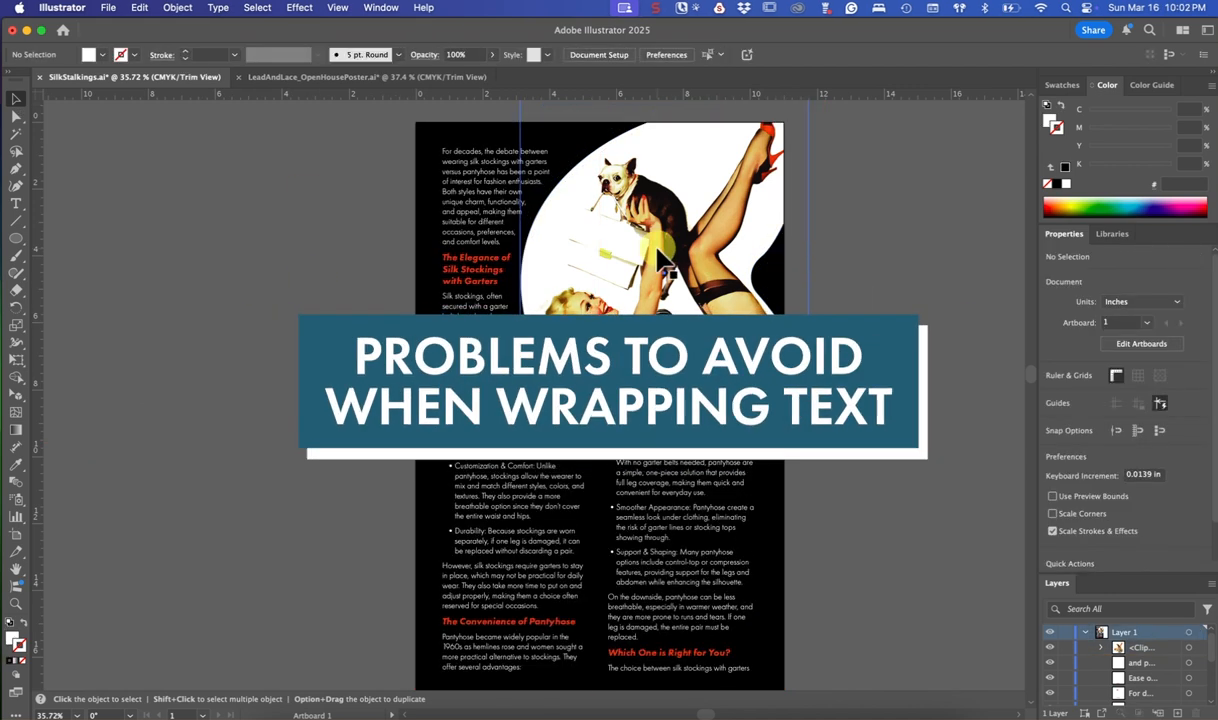
# Try the masked image over the middle of both columns, and lower at the page's left edge near X 2.80 in
pyautogui.moveTo(659, 261); pyautogui.dragTo(584, 308)
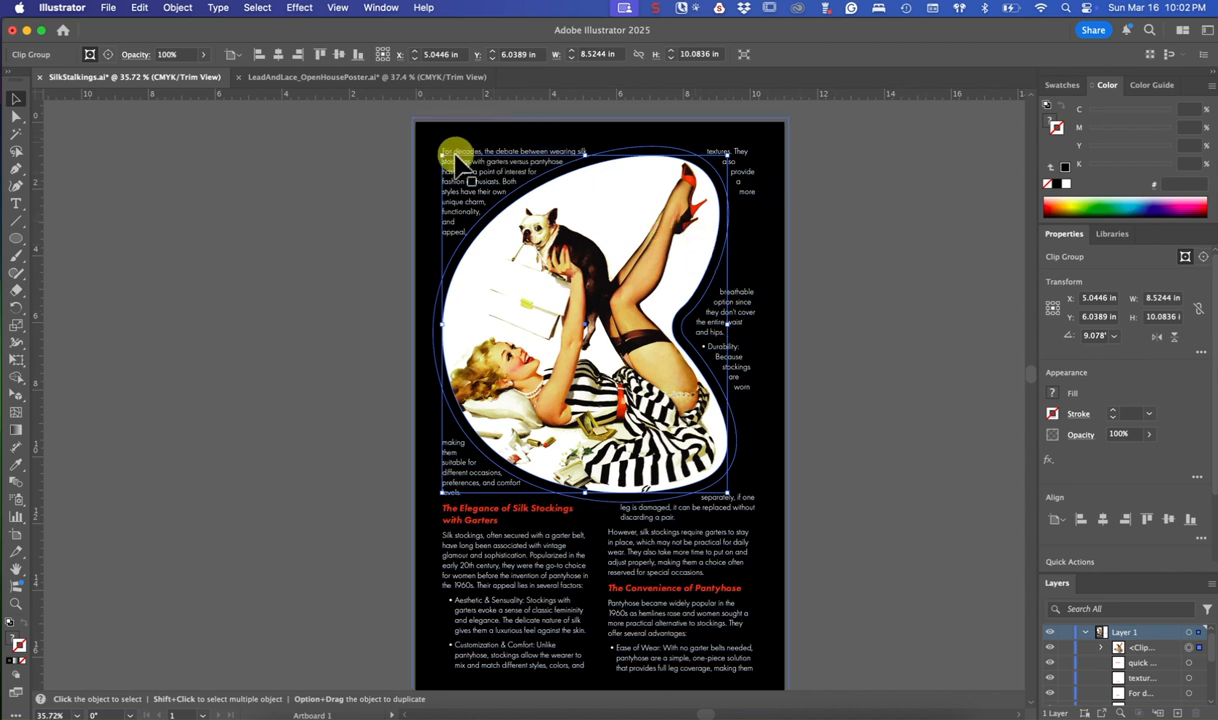
pyautogui.click(366, 280)
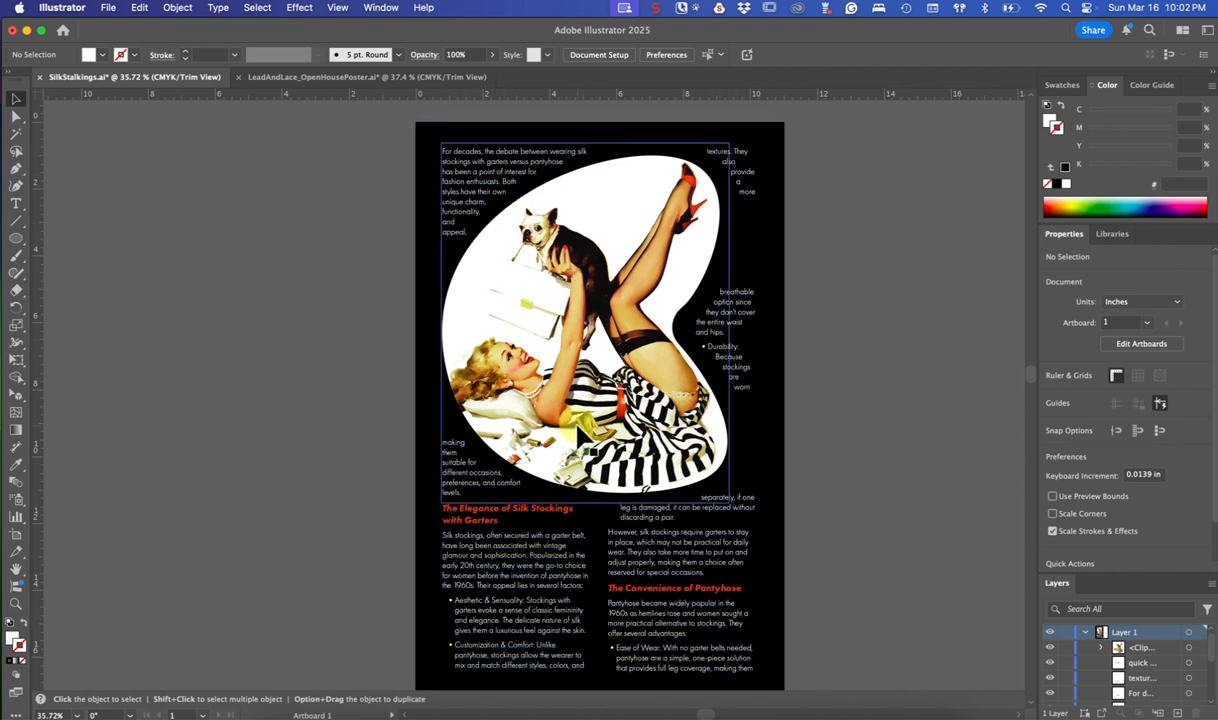
pyautogui.moveTo(580, 424); pyautogui.dragTo(504, 518)
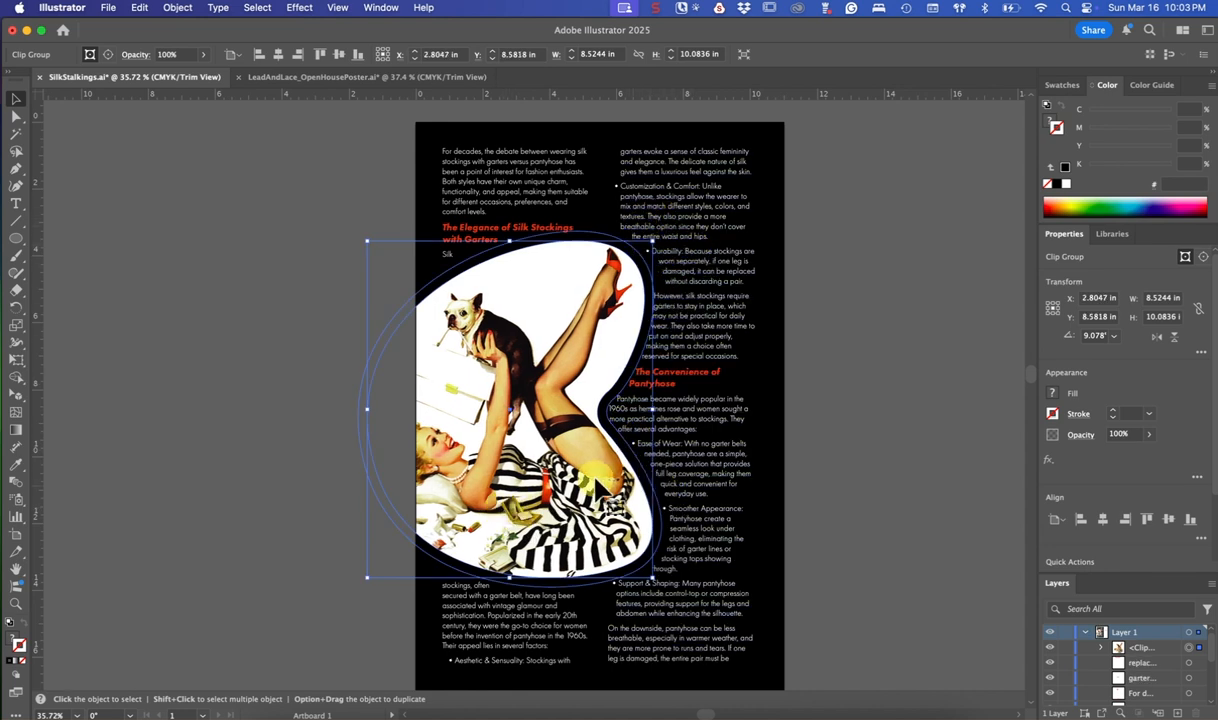
pyautogui.moveTo(596, 483)
pyautogui.mouseDown()
pyautogui.moveTo(597, 447)
pyautogui.moveTo(594, 462)
pyautogui.mouseUp()
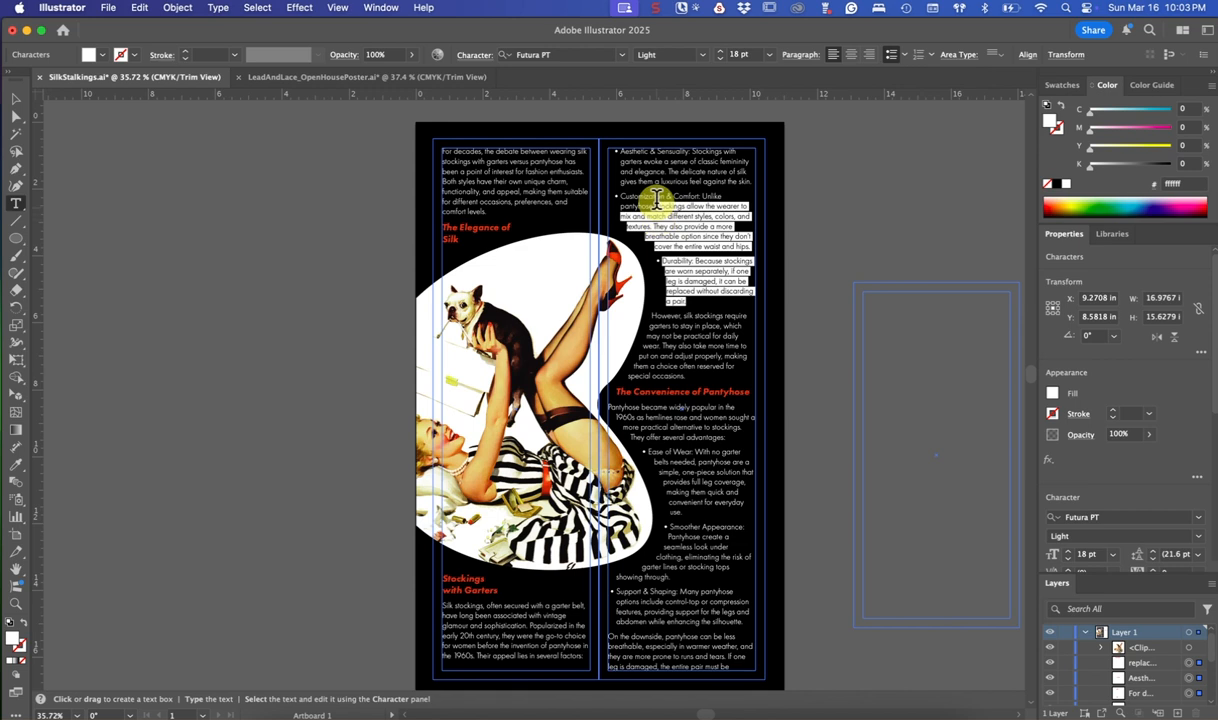
# Select the bullet paragraphs from "Aesthetic & Sensuality" through "Durability" and inspect their indent settings in the Bullets and Numbering options
pyautogui.moveTo(656, 200); pyautogui.dragTo(650, 141)
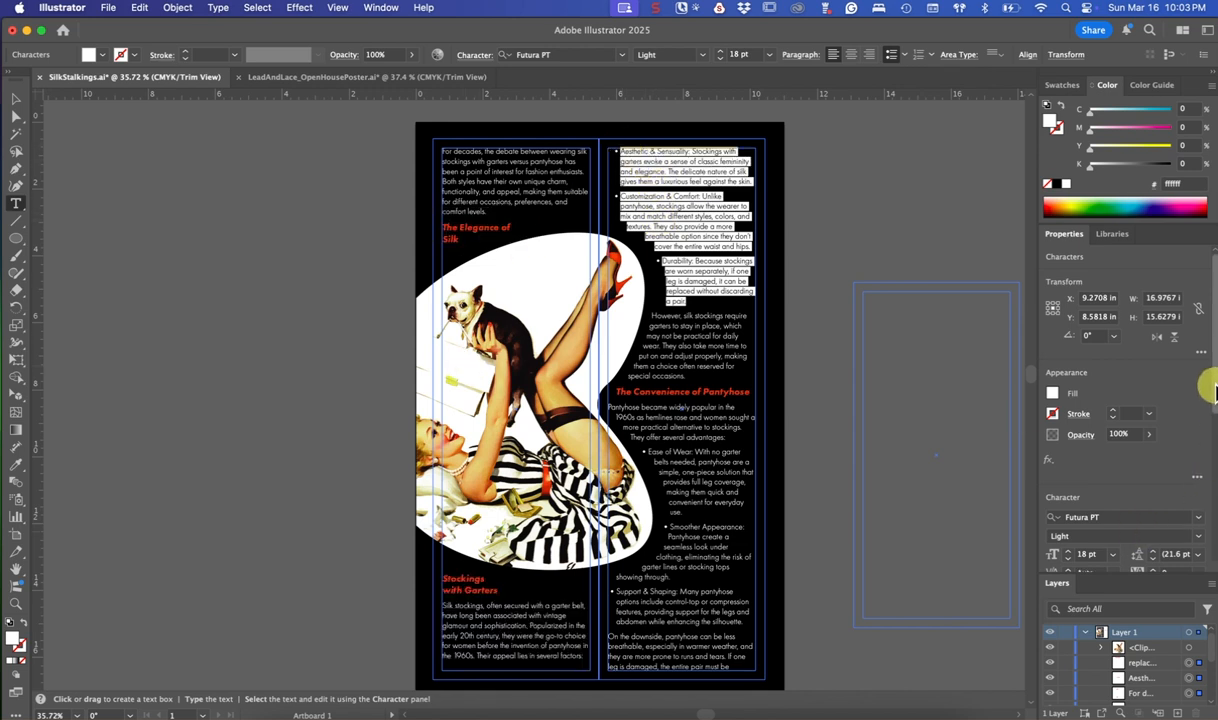
pyautogui.scroll(-5, 1213, 392)
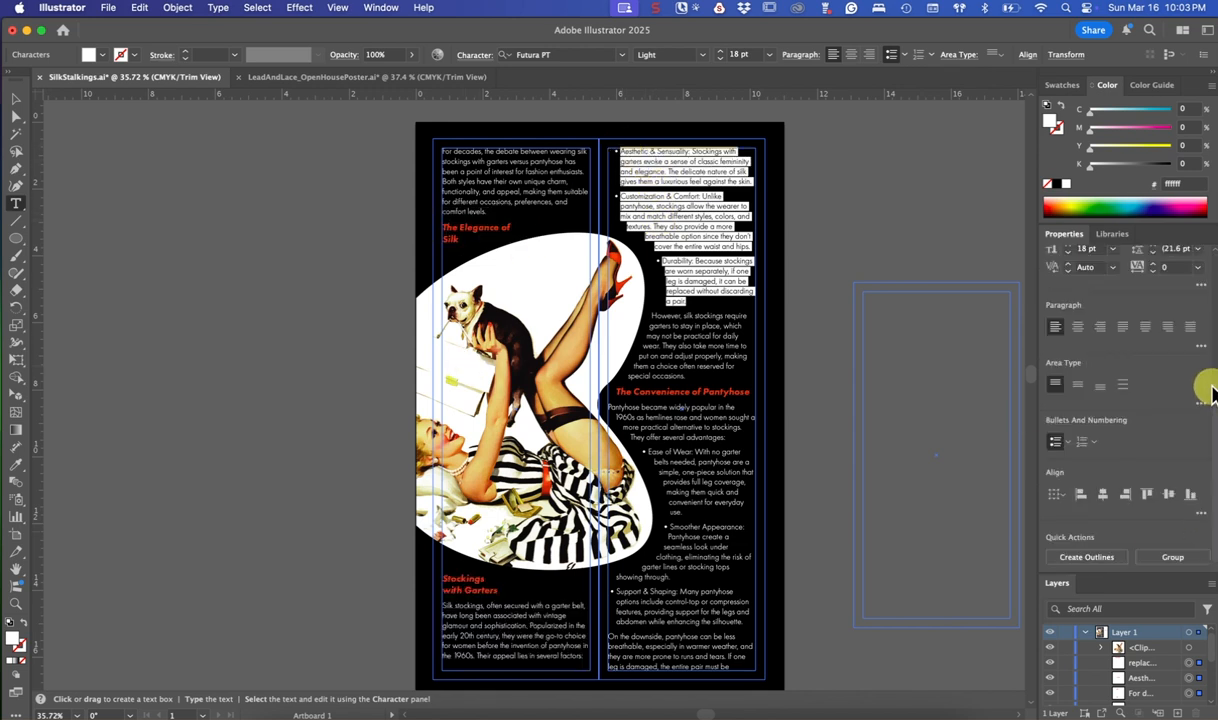
pyautogui.click(1068, 447)
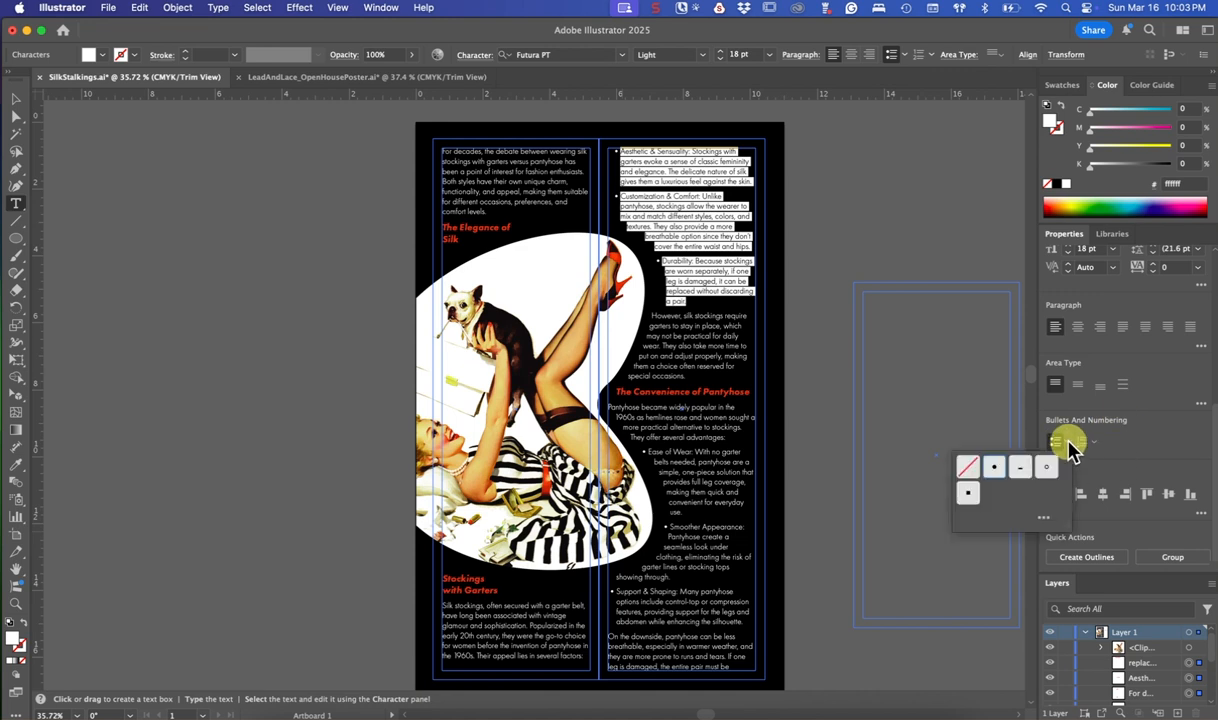
pyautogui.click(1044, 518)
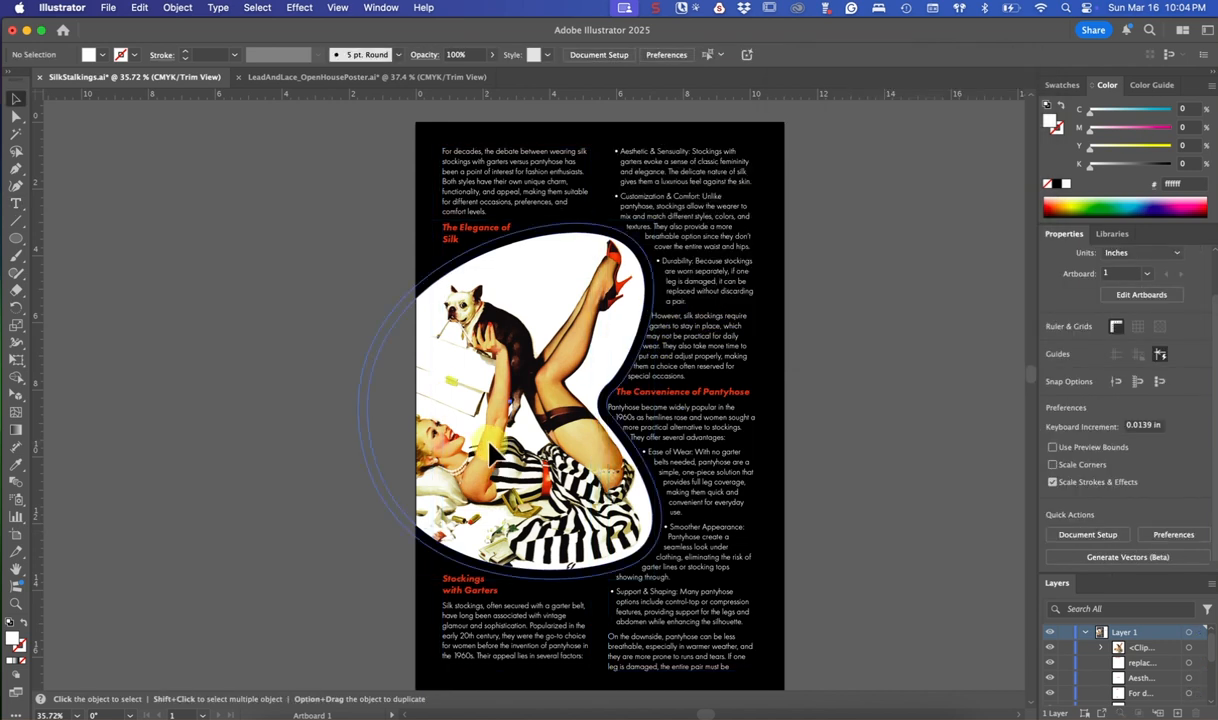
# Reposition the masked image to about X 4.26 in, Y 7.56 in, shift it further right and slightly down, and deselect it
pyautogui.moveTo(490, 436); pyautogui.dragTo(523, 399)
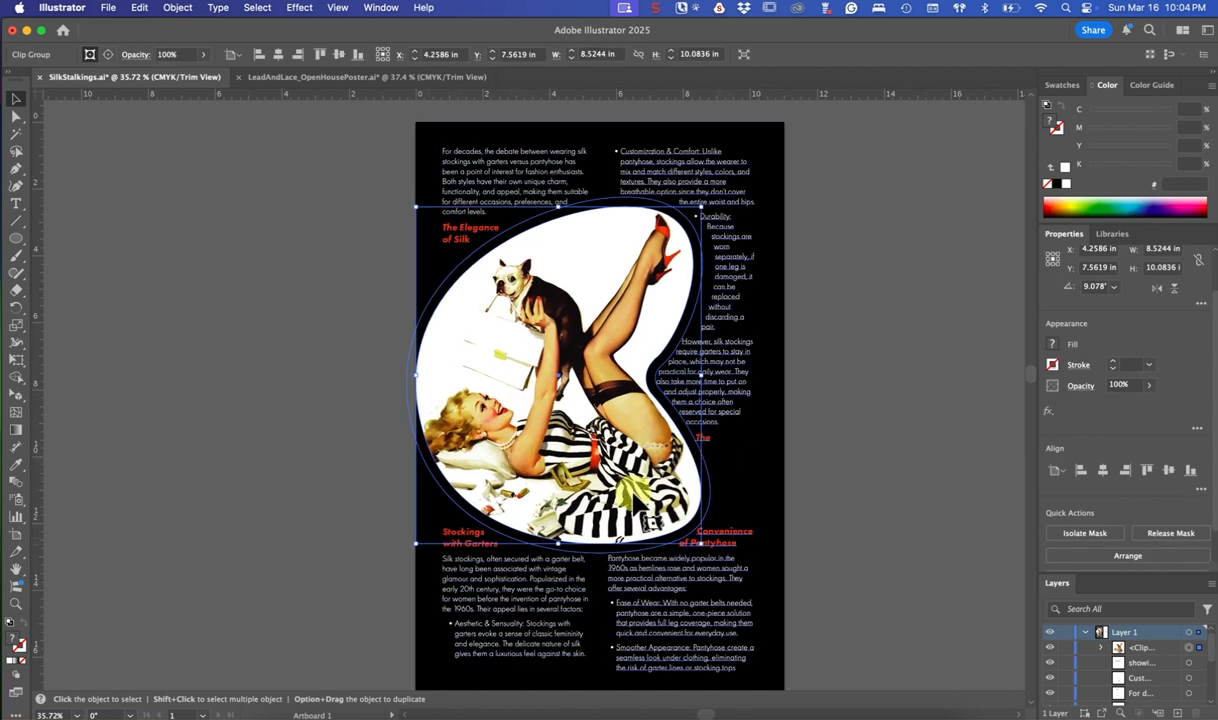
pyautogui.moveTo(515, 334); pyautogui.dragTo(611, 362)
pyautogui.click(318, 458)
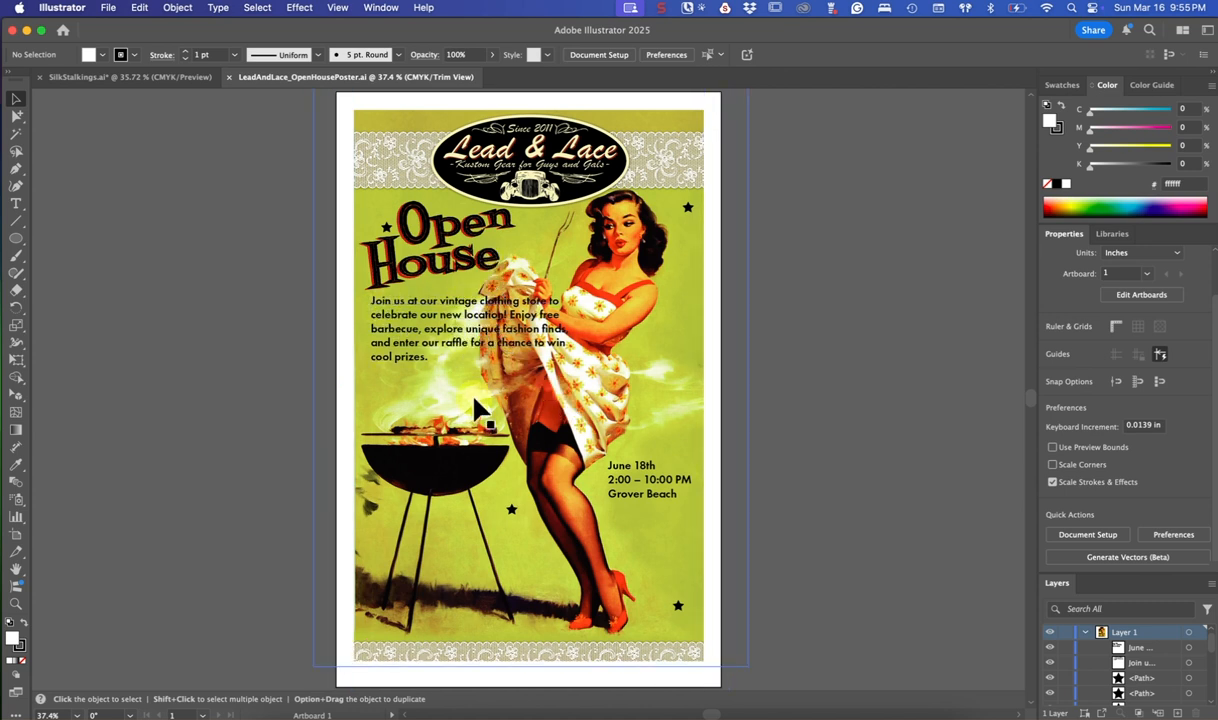
# In the Lead & Lace open house poster, trace the upper left edge of the raised skirt with the Pen tool, starting at its top fold
pyautogui.click(16, 170)
pyautogui.press('super+equal')
pyautogui.press('super+equal')
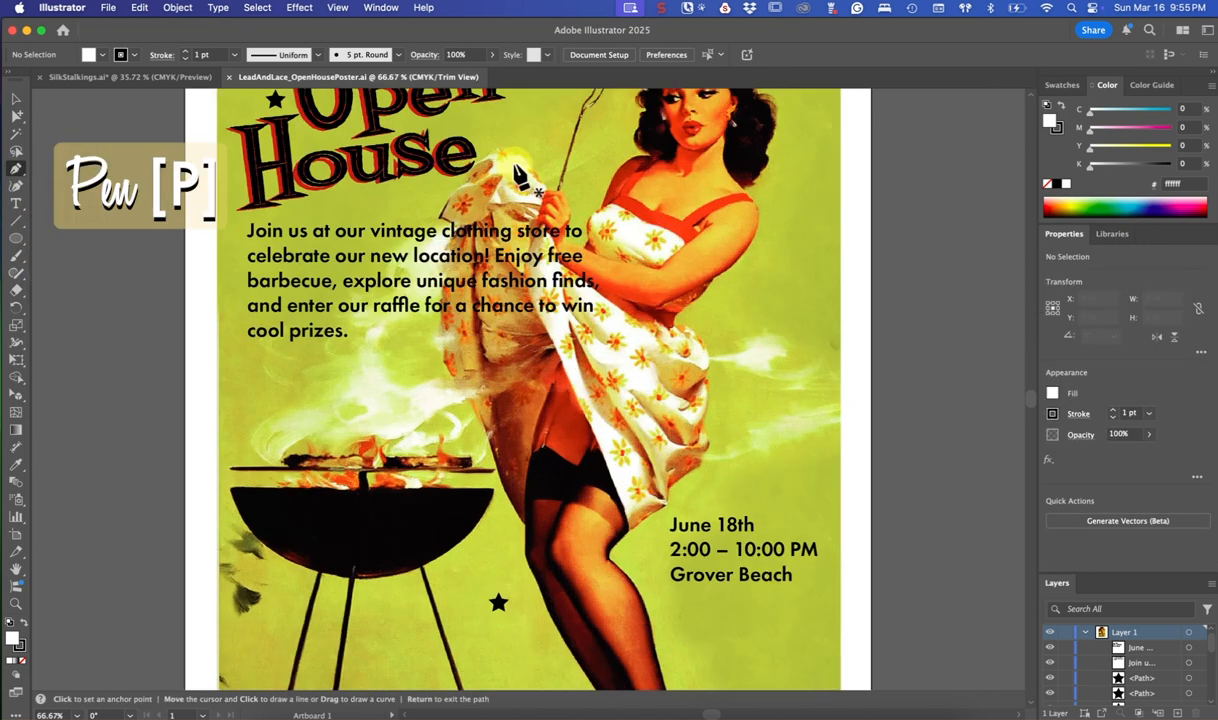
pyautogui.click(502, 150)
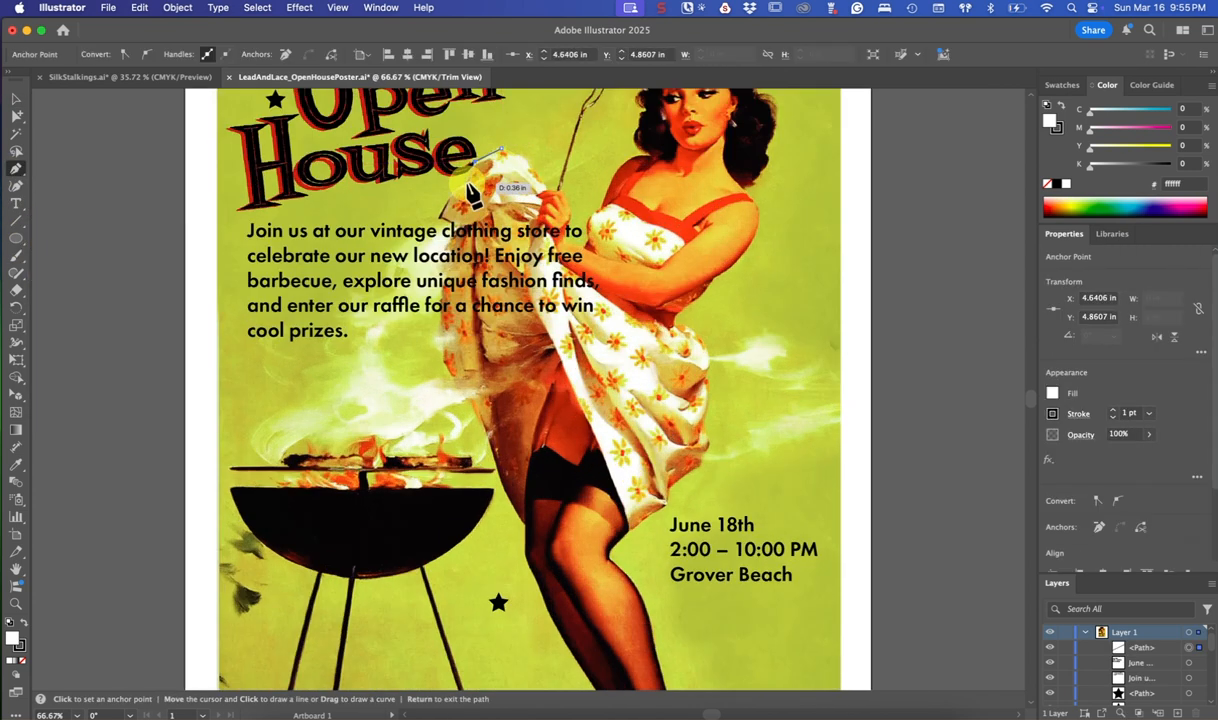
pyautogui.click(468, 183)
pyautogui.click(451, 191)
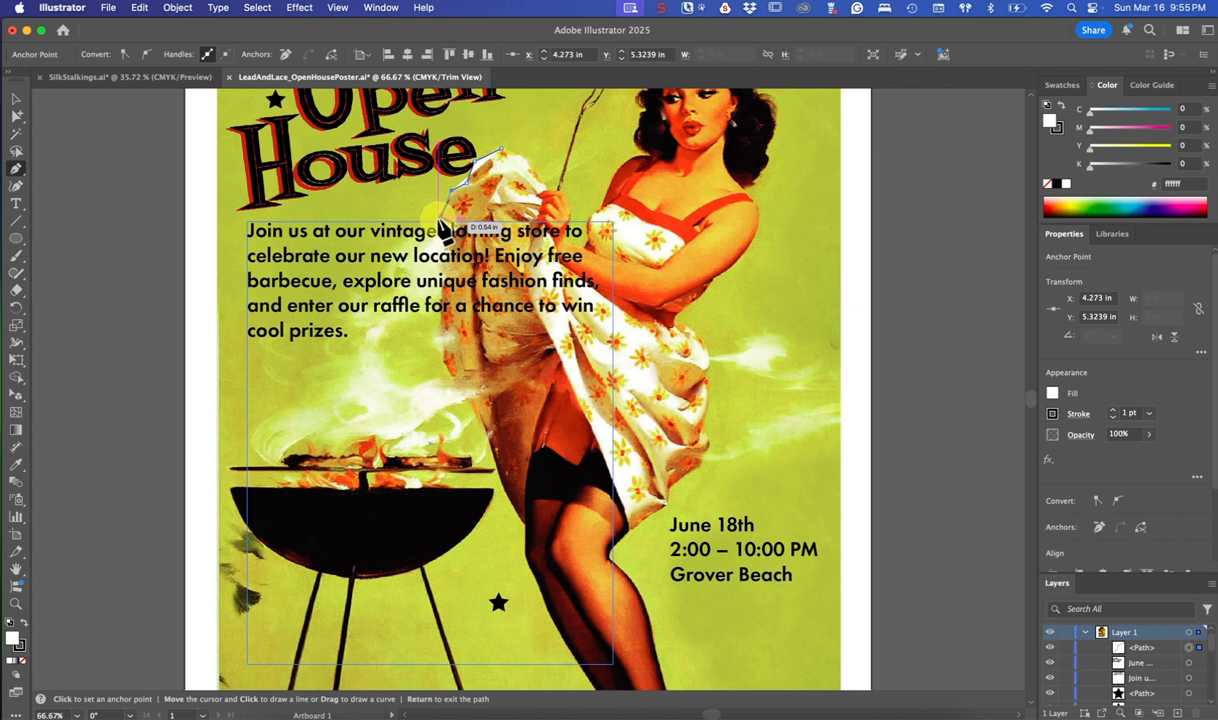
pyautogui.moveTo(443, 220); pyautogui.dragTo(452, 230)
pyautogui.click(451, 222)
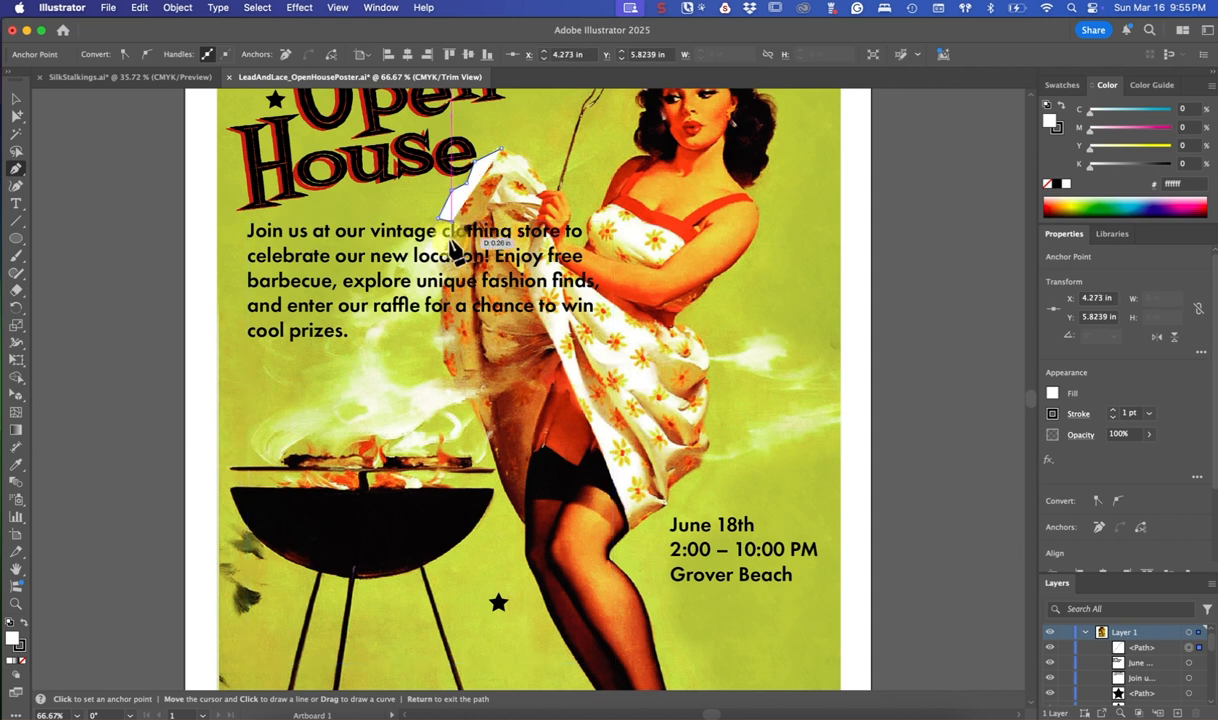
pyautogui.click(447, 245)
pyautogui.moveTo(441, 259); pyautogui.dragTo(449, 285)
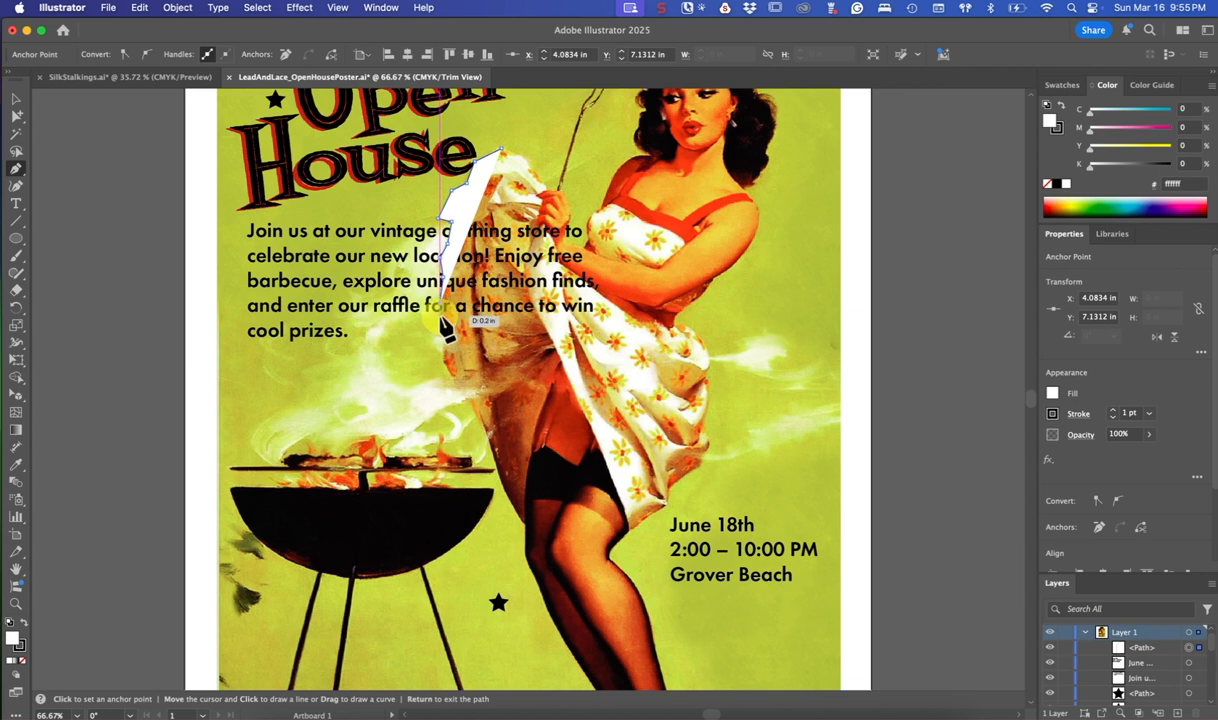
# Continue the pen path down the skirt's lower left edge and across the legs to the bottom of the dress
pyautogui.click(441, 322)
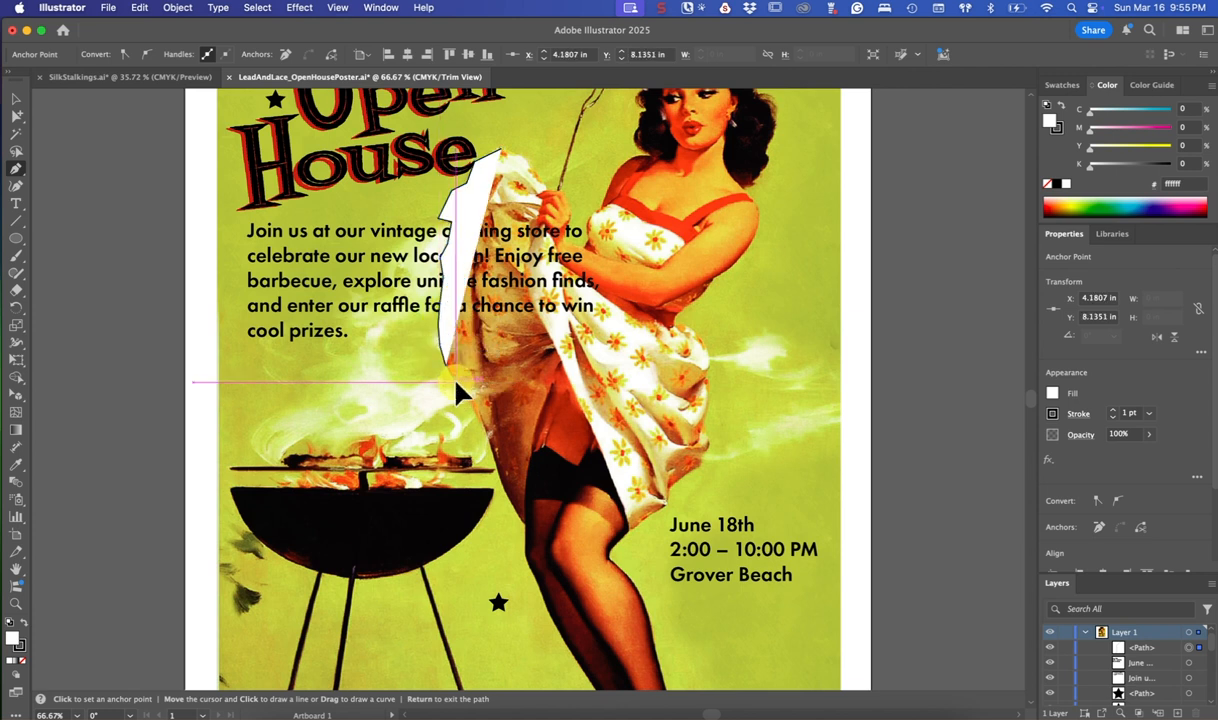
pyautogui.moveTo(458, 385); pyautogui.dragTo(475, 408)
pyautogui.click(476, 409)
pyautogui.moveTo(498, 460); pyautogui.dragTo(504, 499)
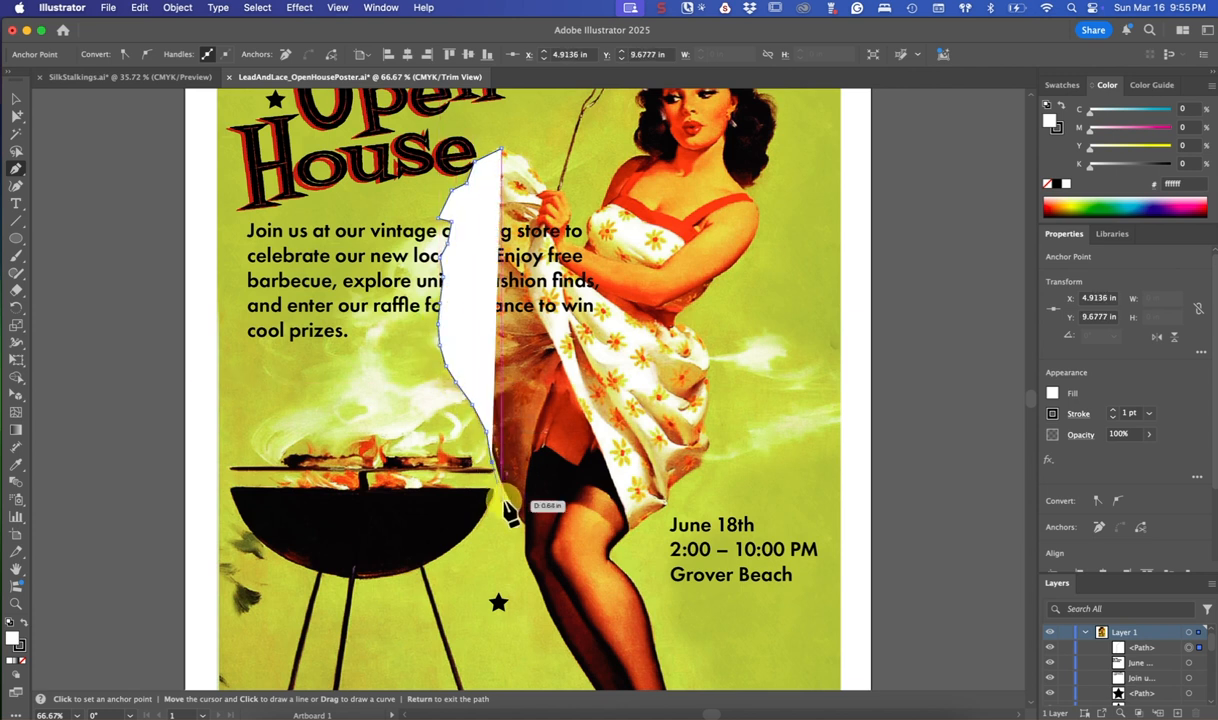
pyautogui.click(509, 501)
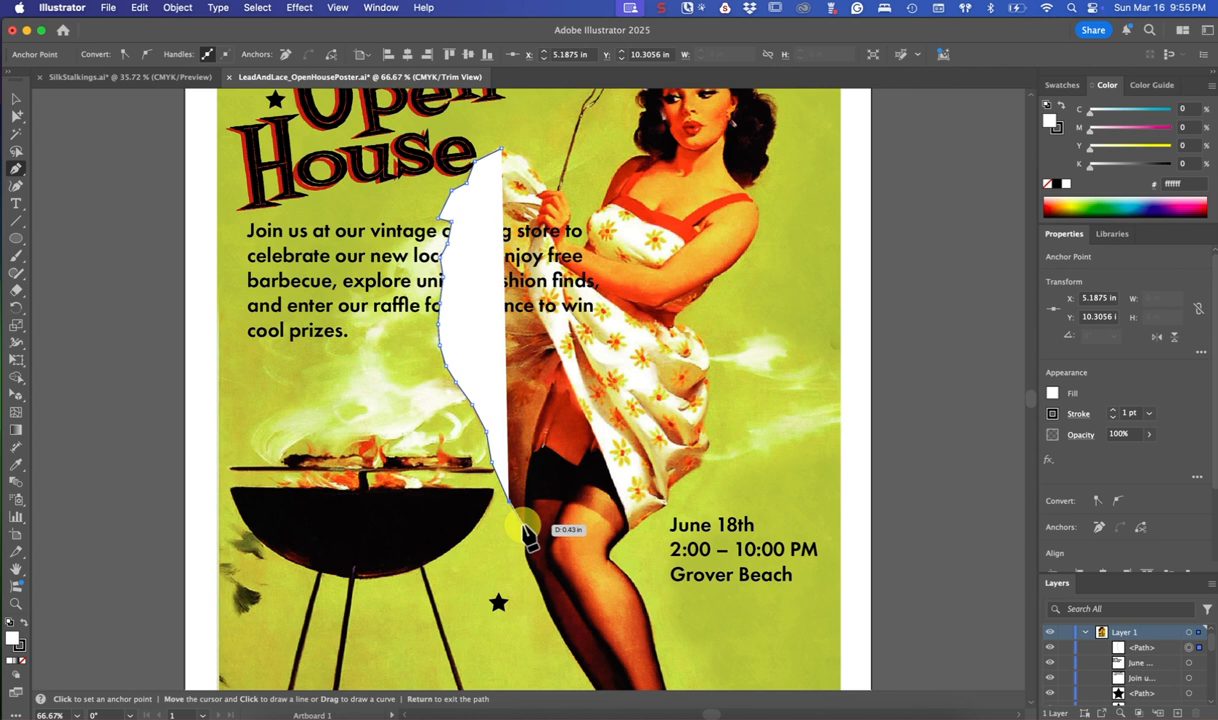
pyautogui.click(523, 525)
pyautogui.click(626, 532)
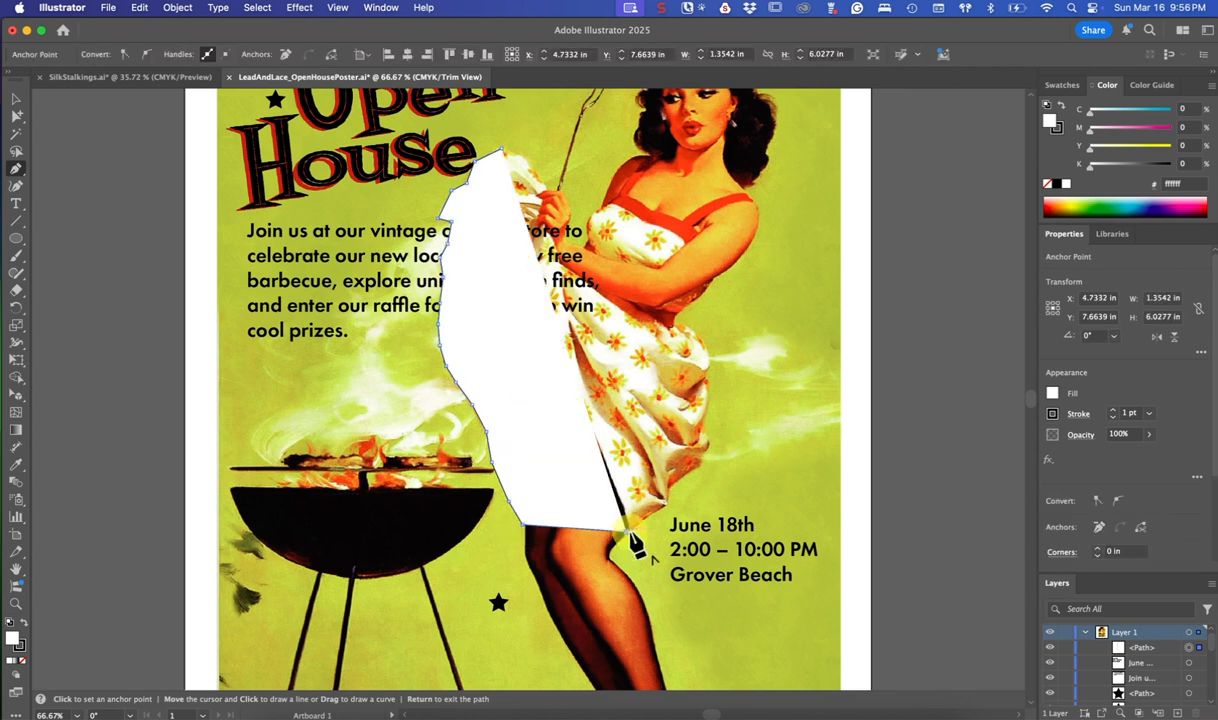
# Extend the path to the poster's right side, up beside the woman's shoulder, and close it at the starting point on the skirt
pyautogui.click(813, 528)
pyautogui.click(815, 130)
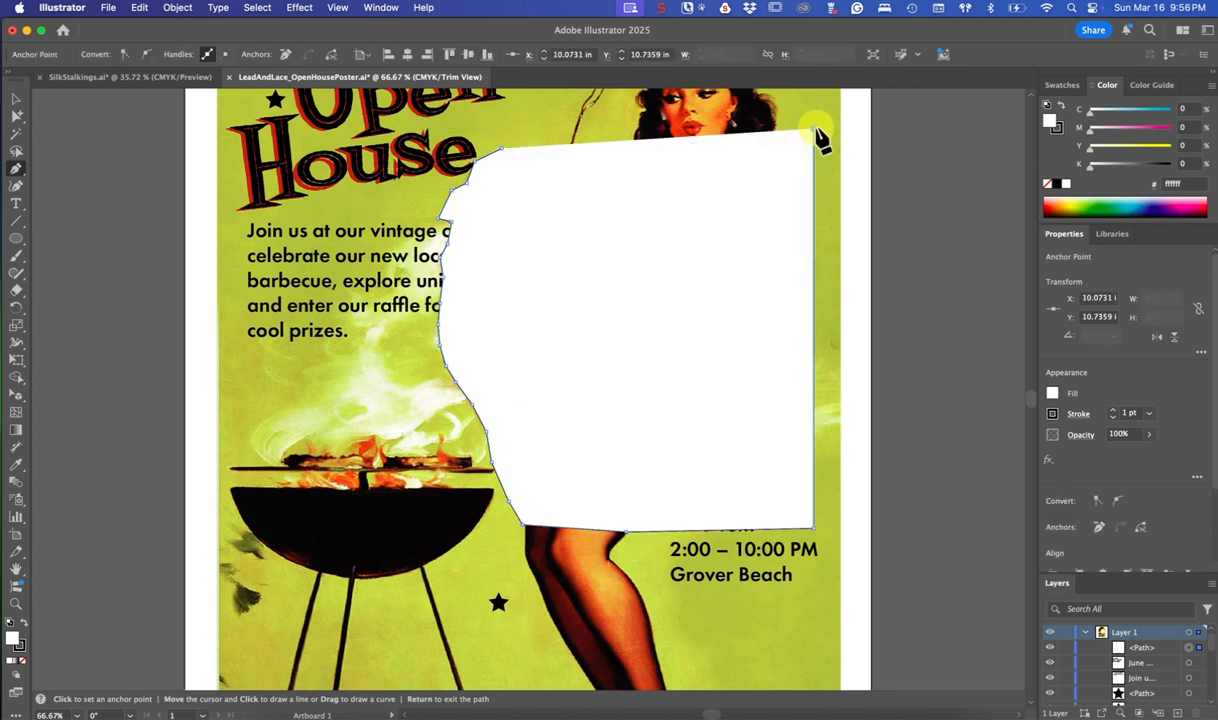
pyautogui.scroll(2, 820, 140)
pyautogui.scroll(2, 820, 140)
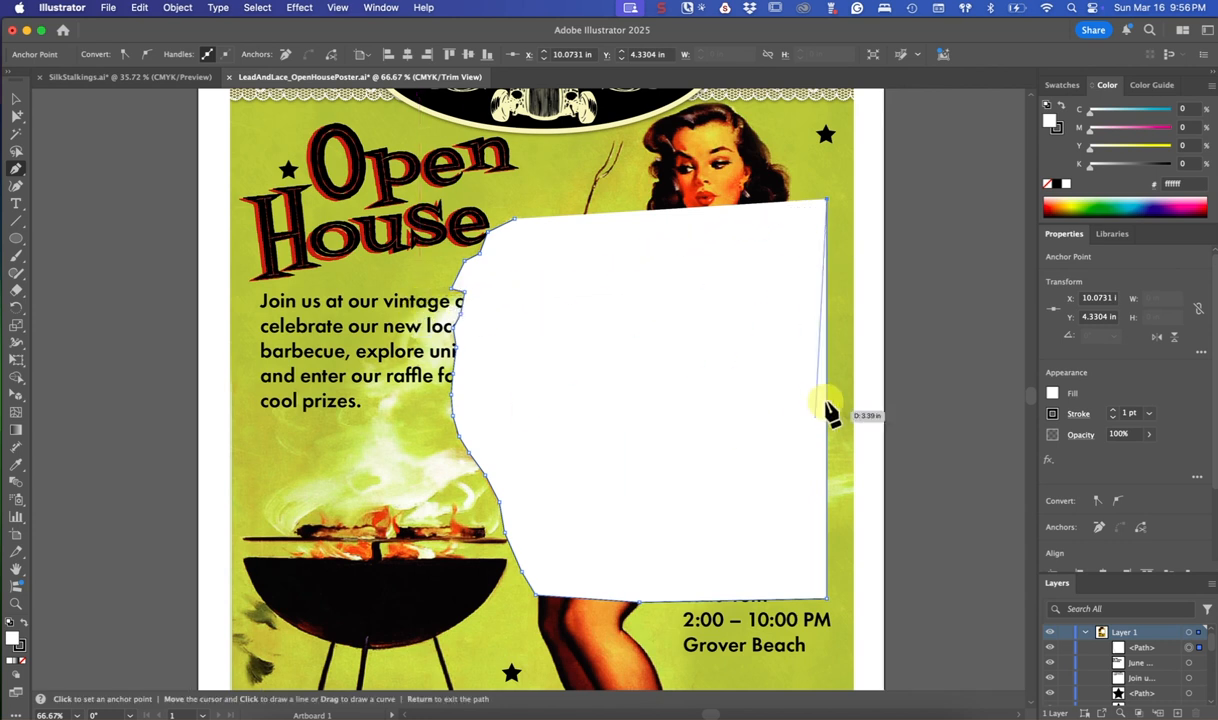
pyautogui.click(515, 220)
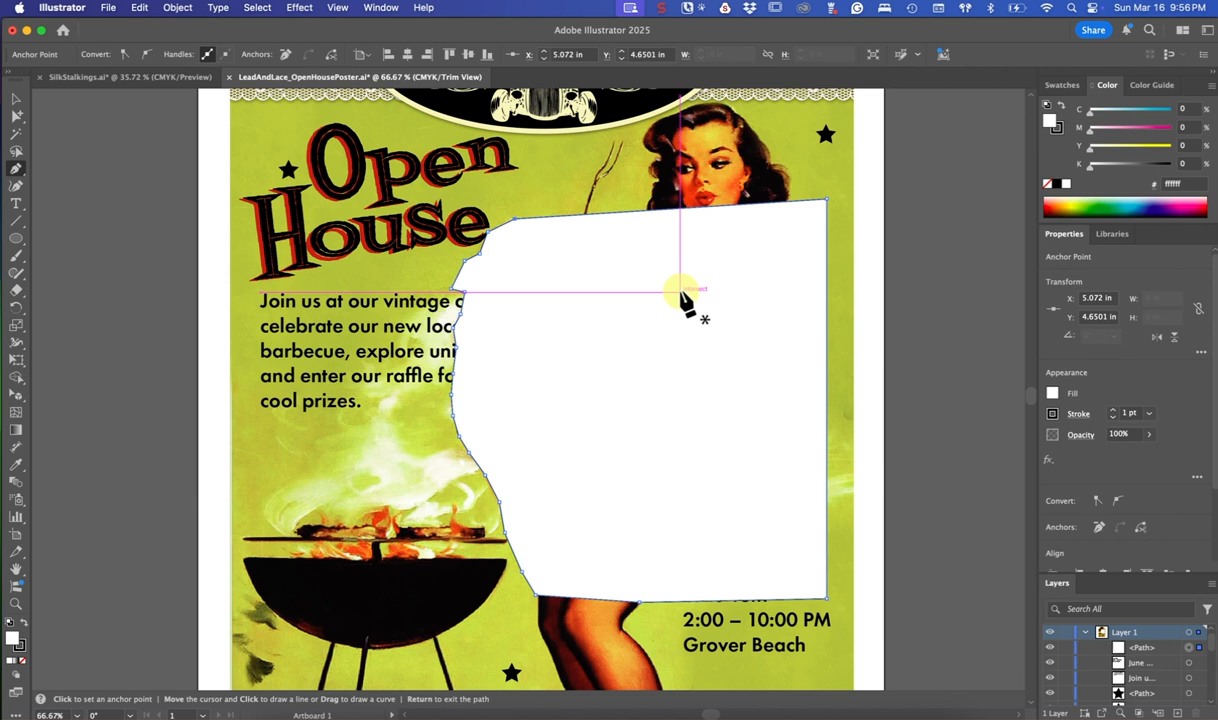
# Remove both the stroke and the fill from the closed shape
pyautogui.press('x')
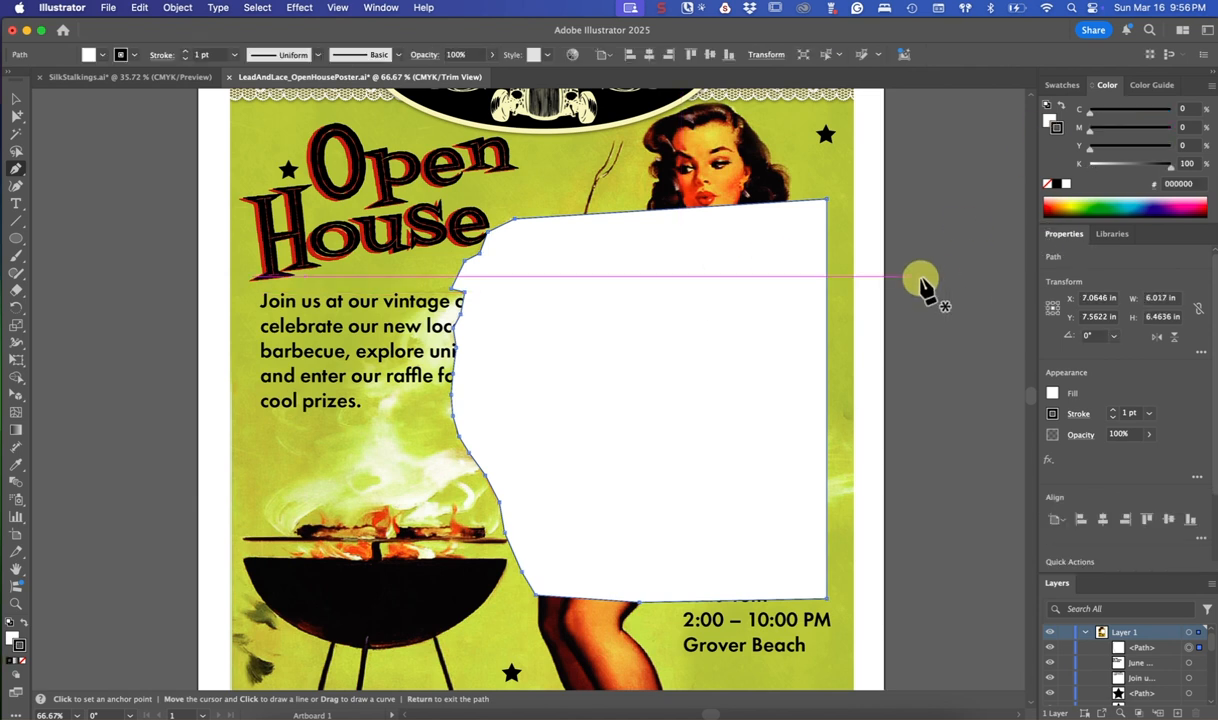
pyautogui.click(1048, 188)
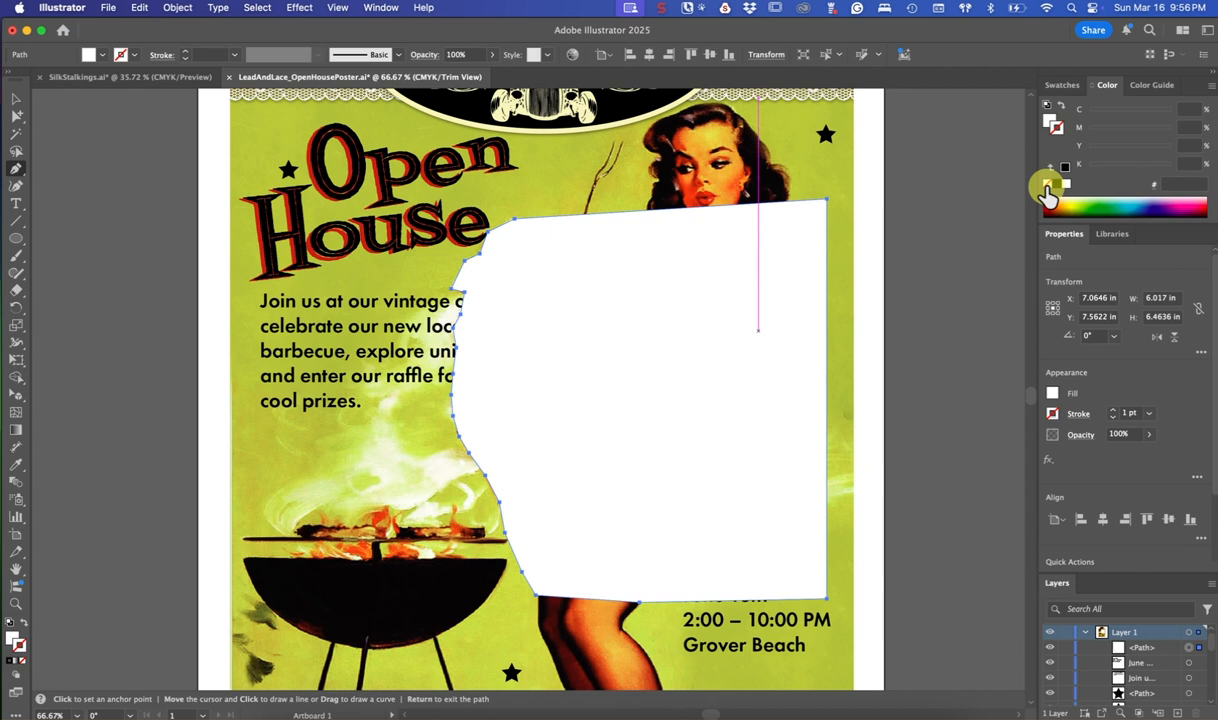
pyautogui.click(1048, 188)
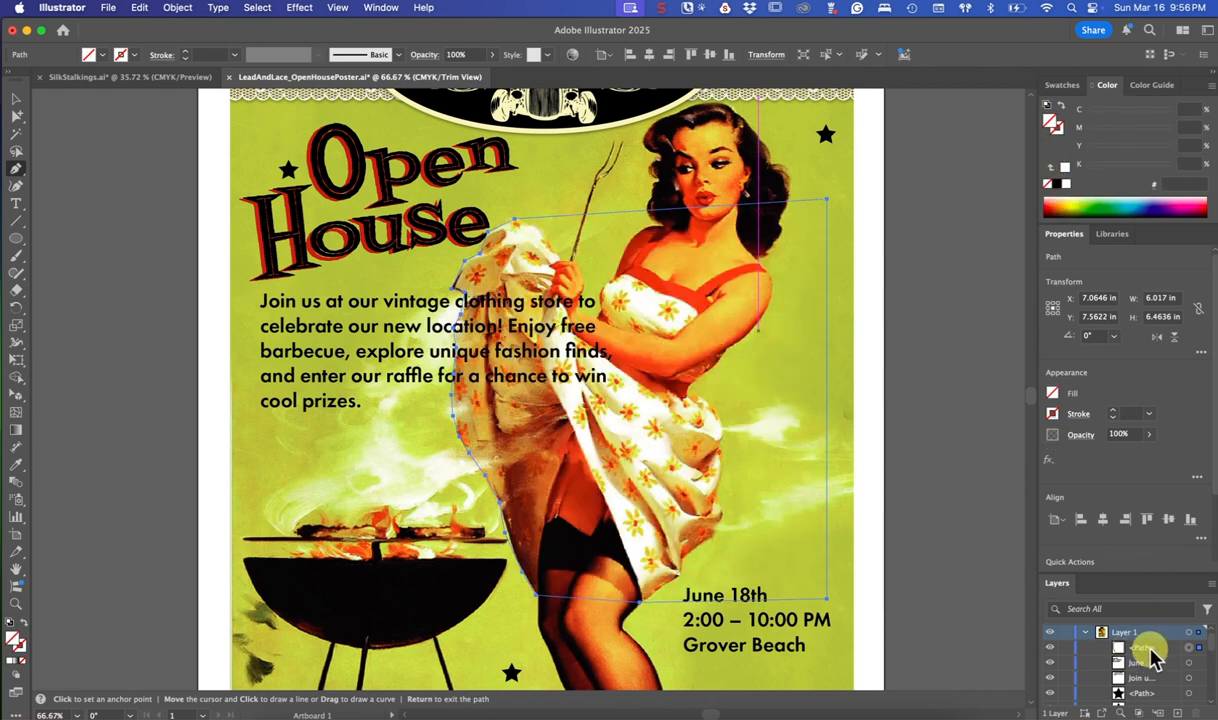
# Make a text wrap from the invisible traced path and the date text block, both stacked above the body paragraph
pyautogui.click(1070, 233)
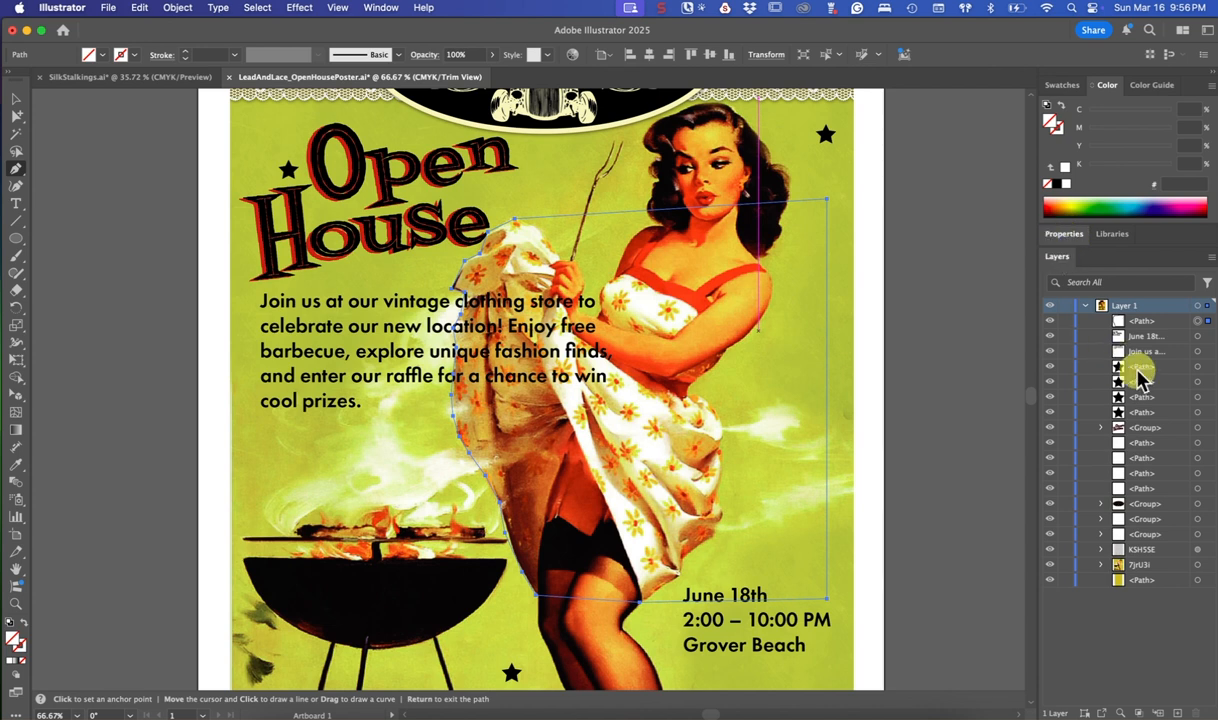
pyautogui.moveTo(1197, 330); pyautogui.dragTo(1133, 330)
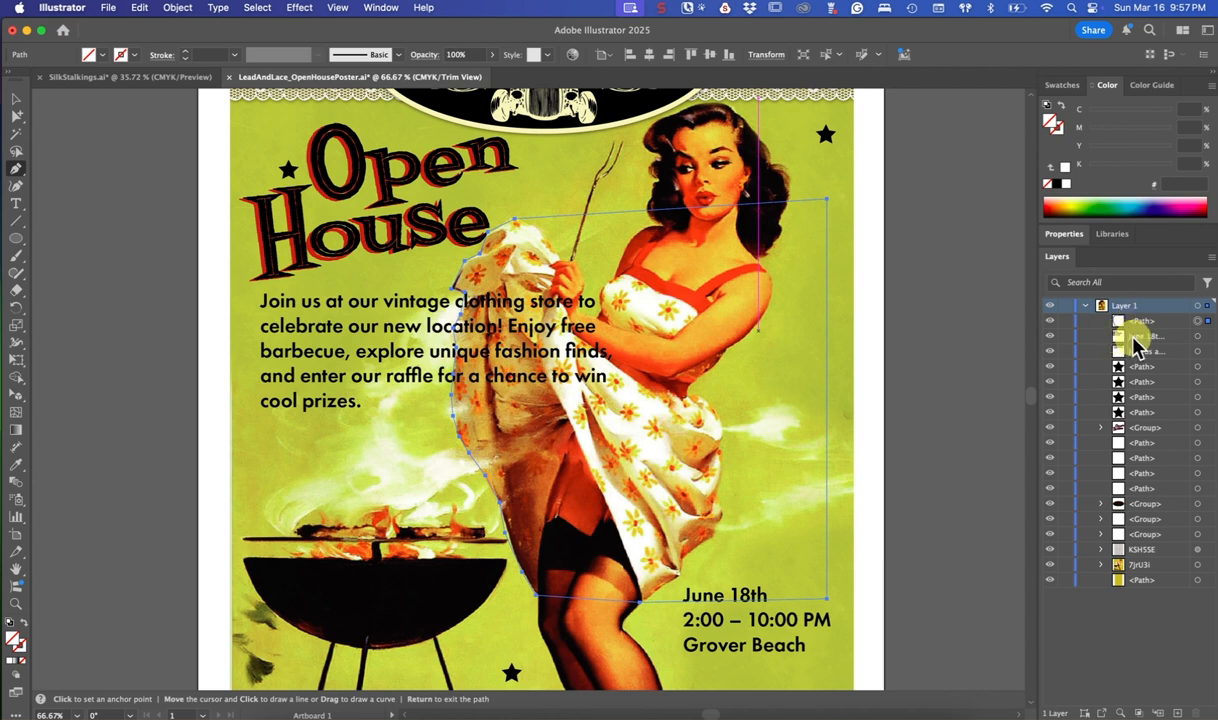
pyautogui.keyDown('shift'); pyautogui.click(1197, 337); pyautogui.keyUp('shift')
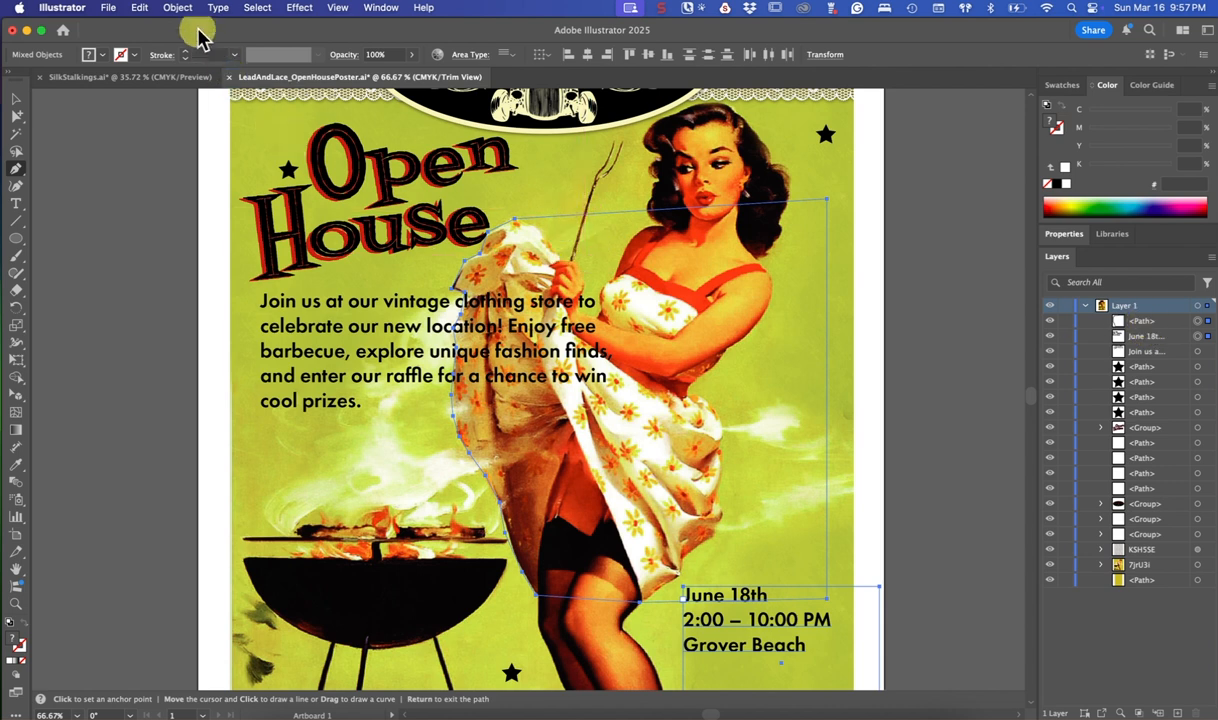
pyautogui.click(177, 8)
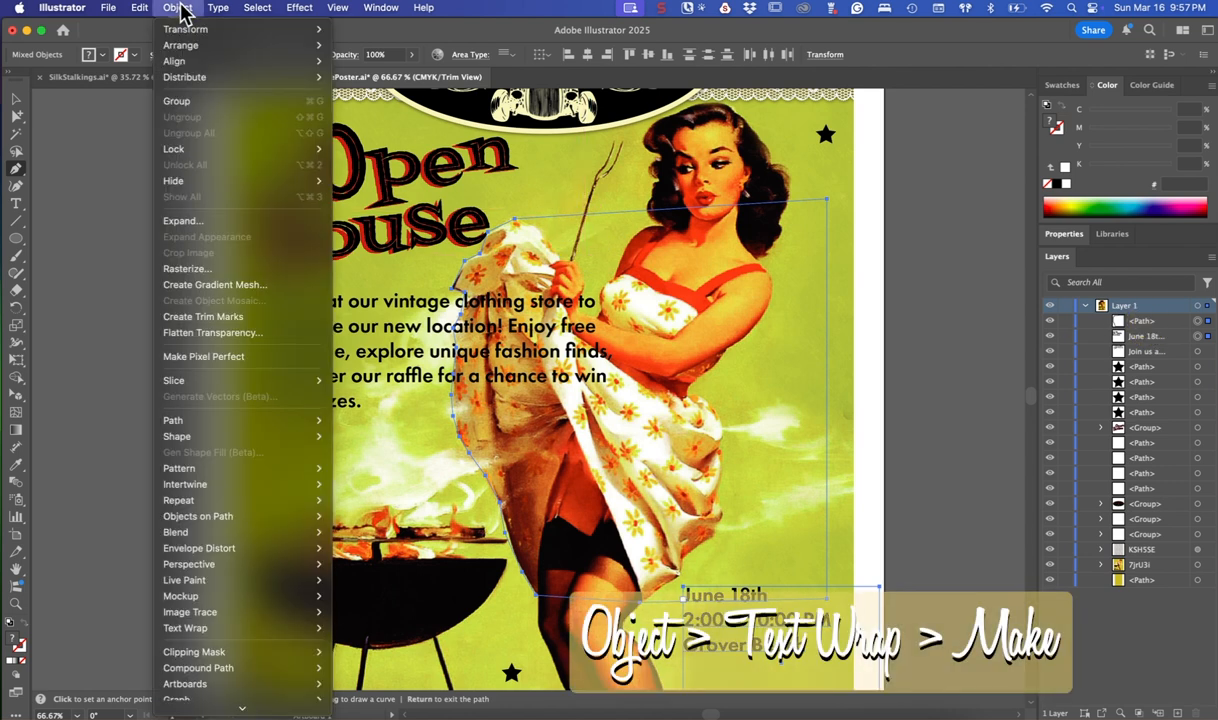
pyautogui.moveTo(202, 628)
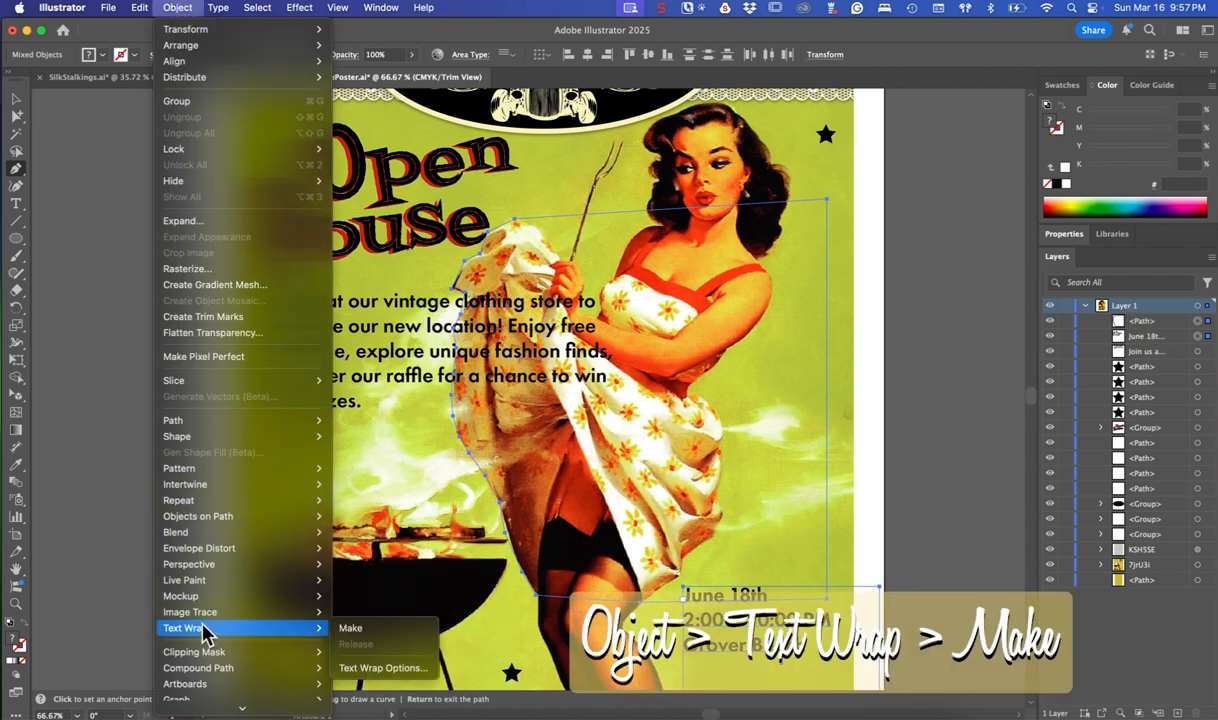
pyautogui.click(350, 628)
pyautogui.click(750, 397)
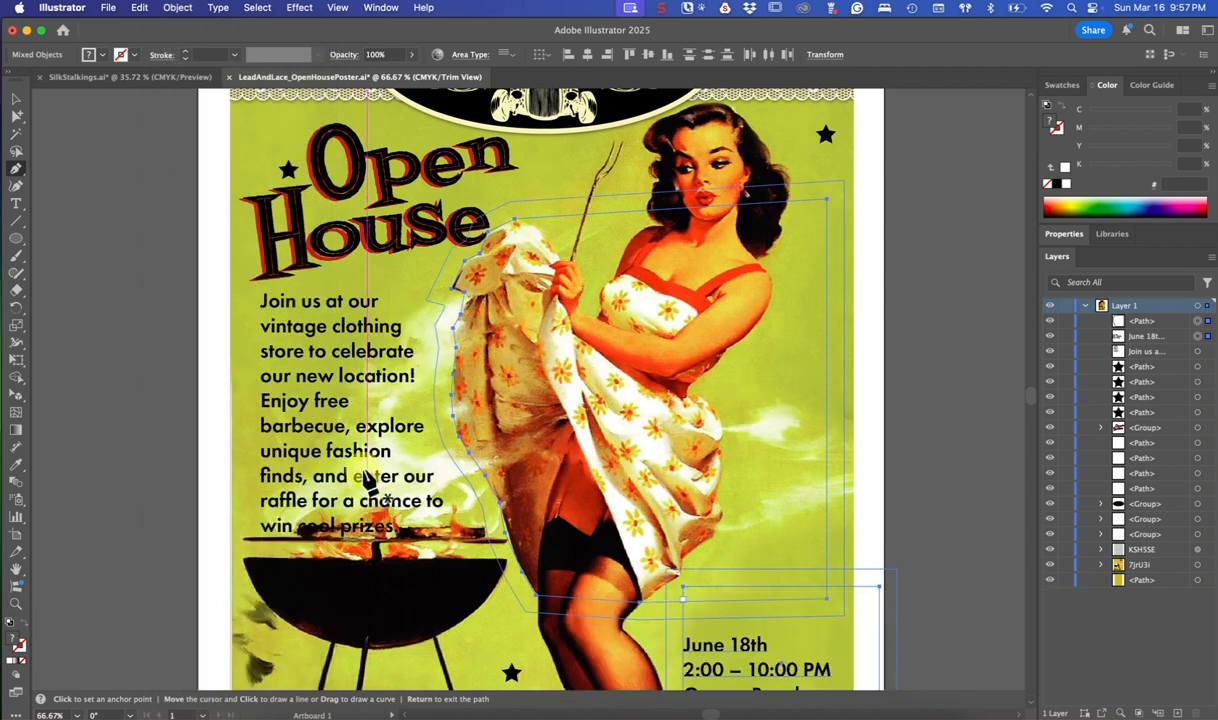
# Set the font size of the "Join us at our vintage clothing store" paragraph to 22 pt
pyautogui.click(16, 205)
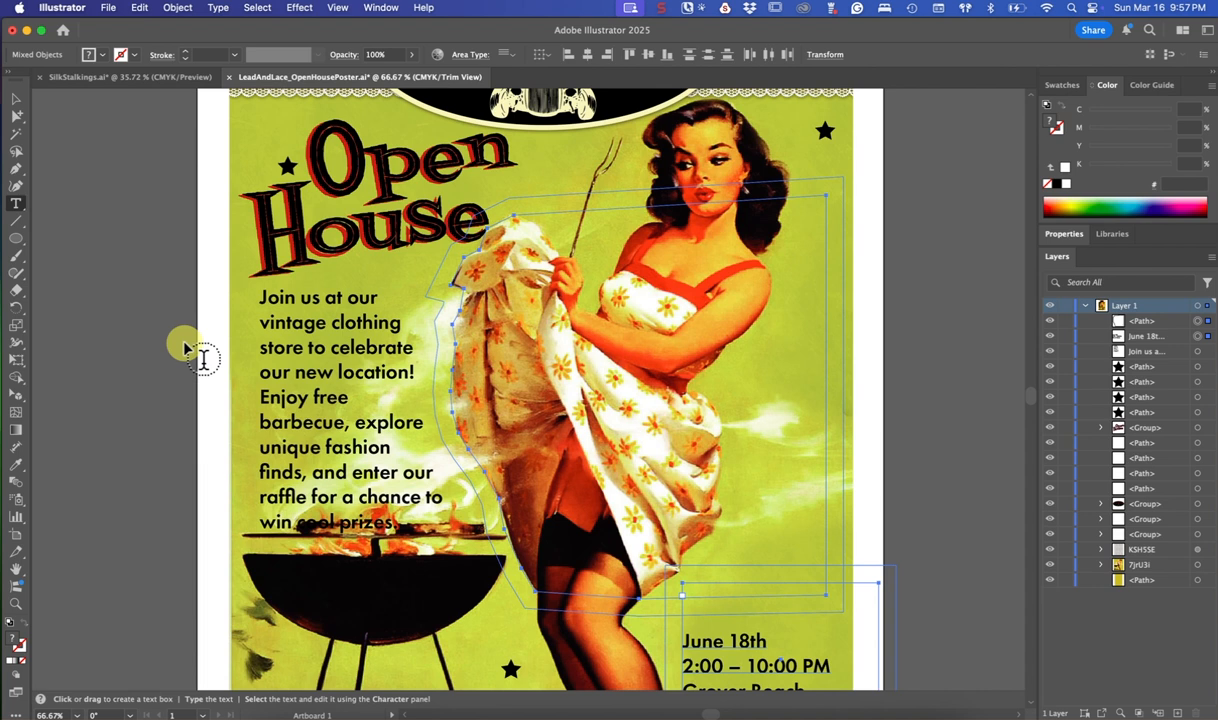
pyautogui.scroll(-2, 190, 348)
pyautogui.click(259, 252)
pyautogui.moveTo(259, 252); pyautogui.dragTo(492, 490)
pyautogui.click(1060, 238)
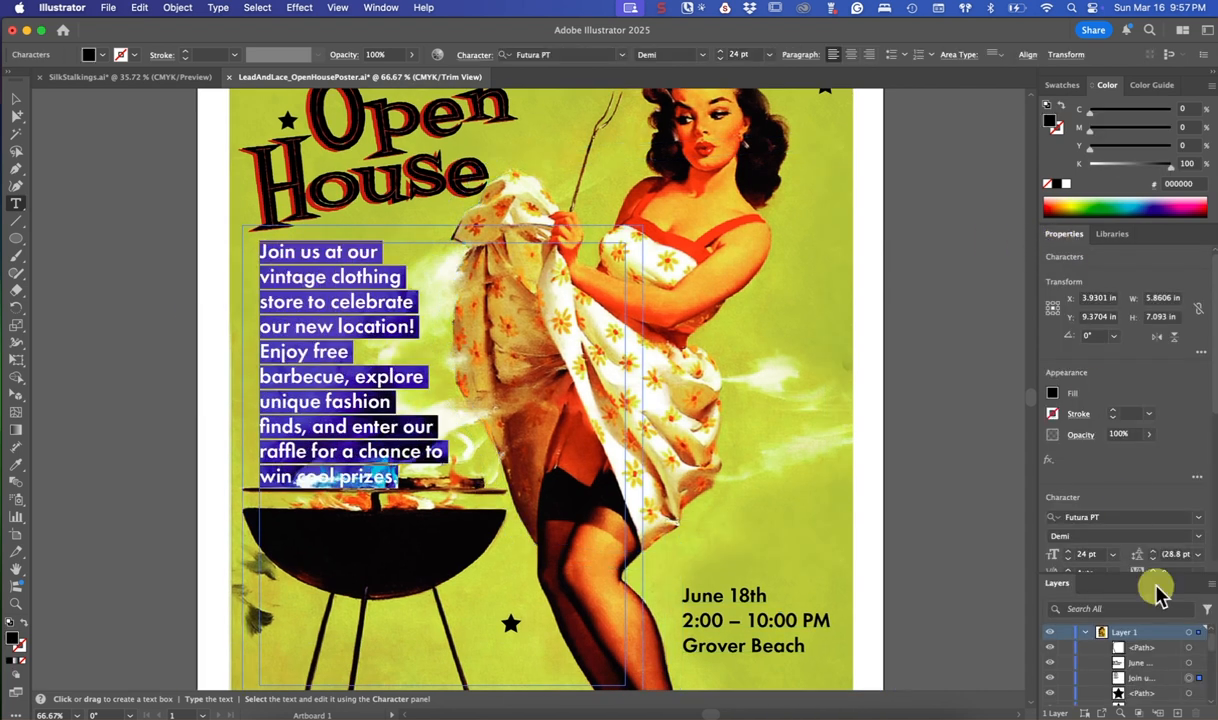
pyautogui.click(1069, 558)
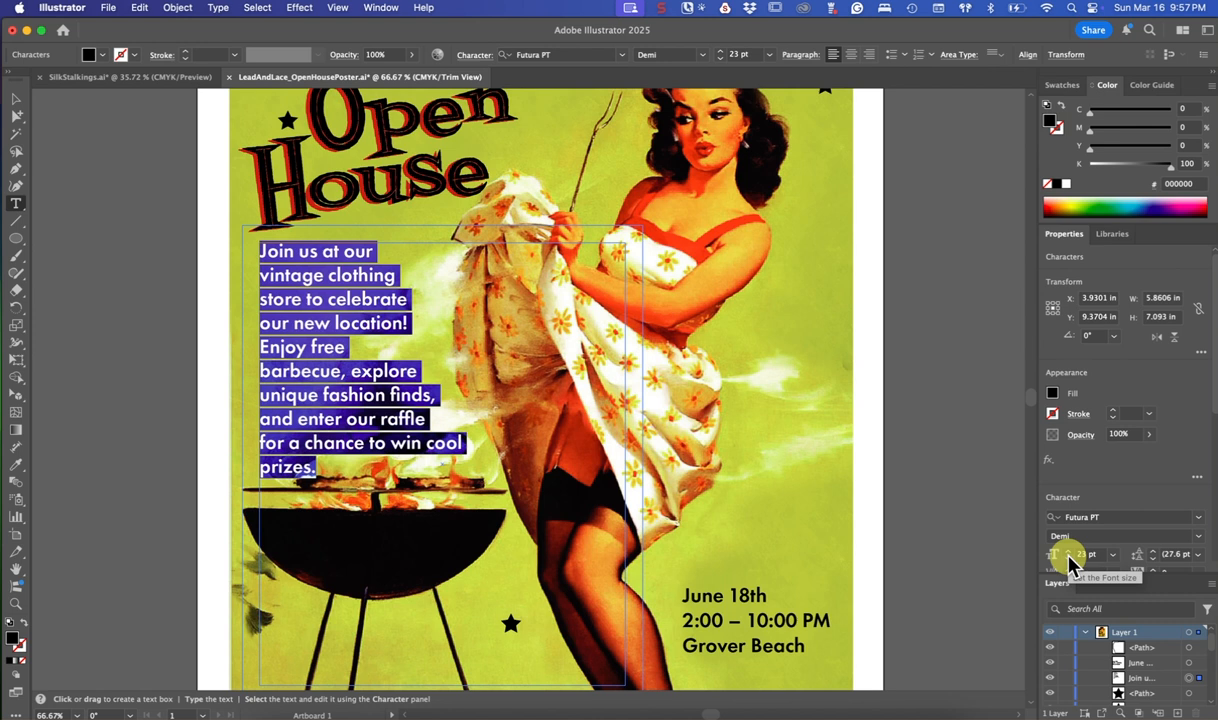
pyautogui.click(1069, 558)
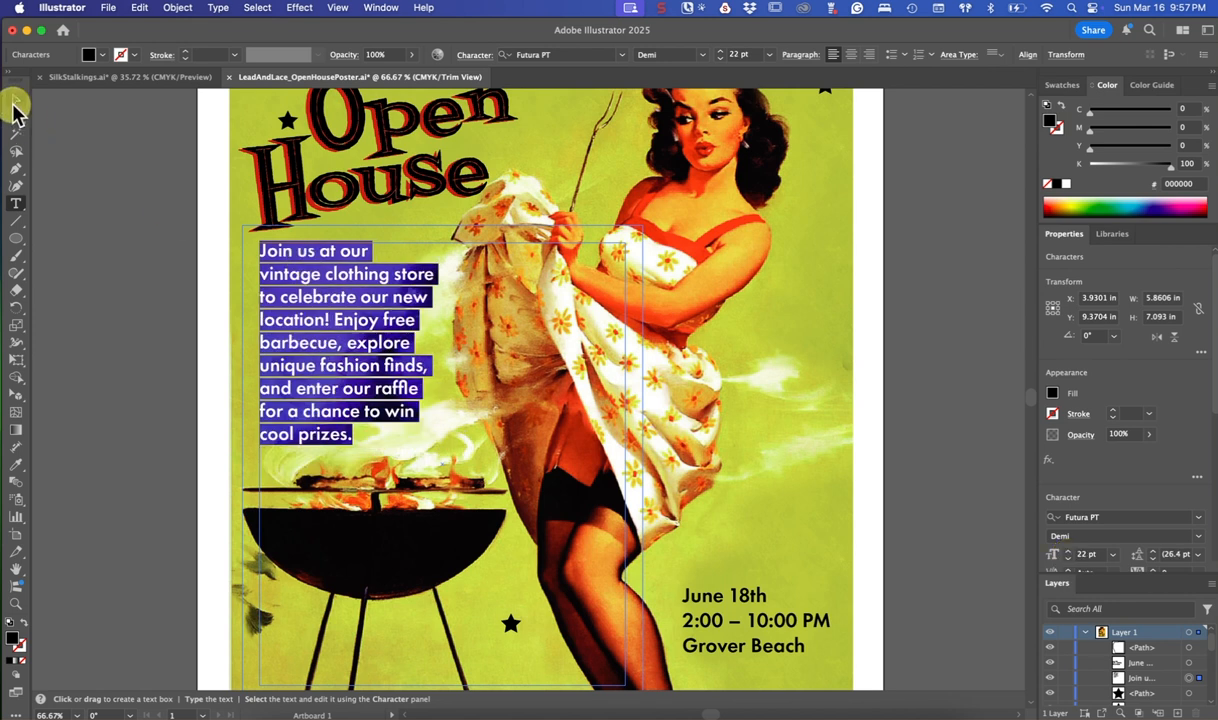
pyautogui.click(14, 103)
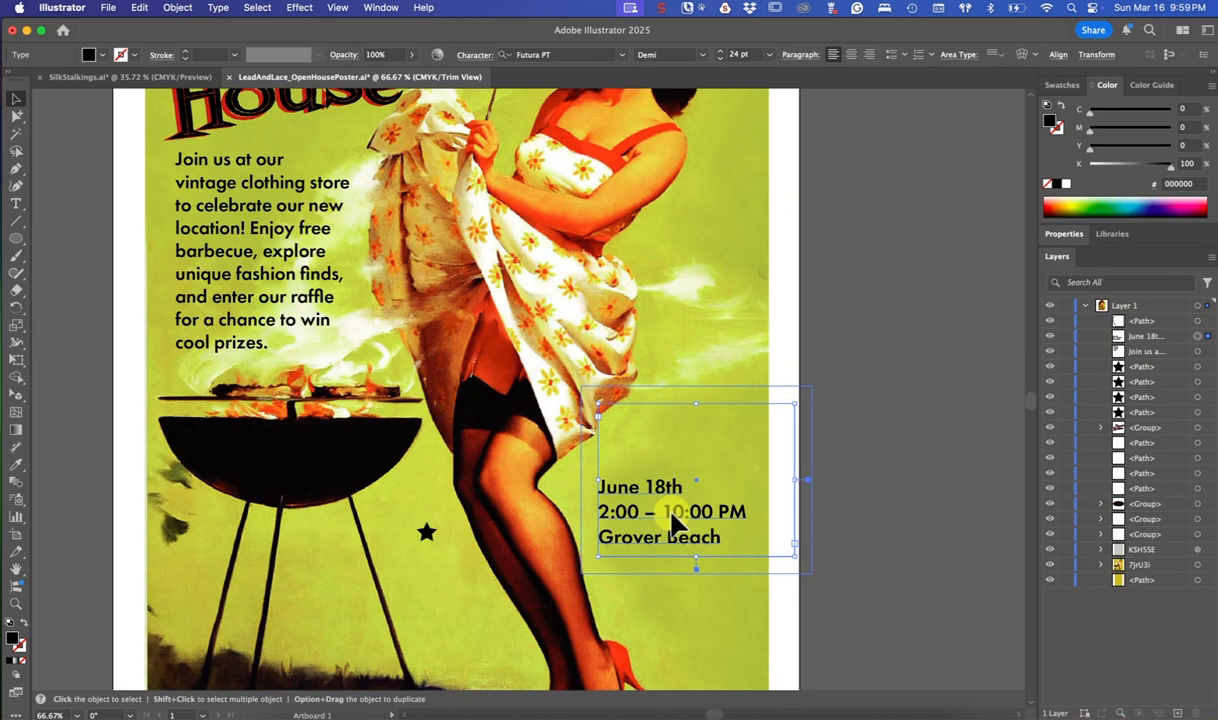
# Move the date text block up and left toward the skirt hem, and give the traced wrap path a black stroke
pyautogui.moveTo(675, 520); pyautogui.dragTo(640, 497)
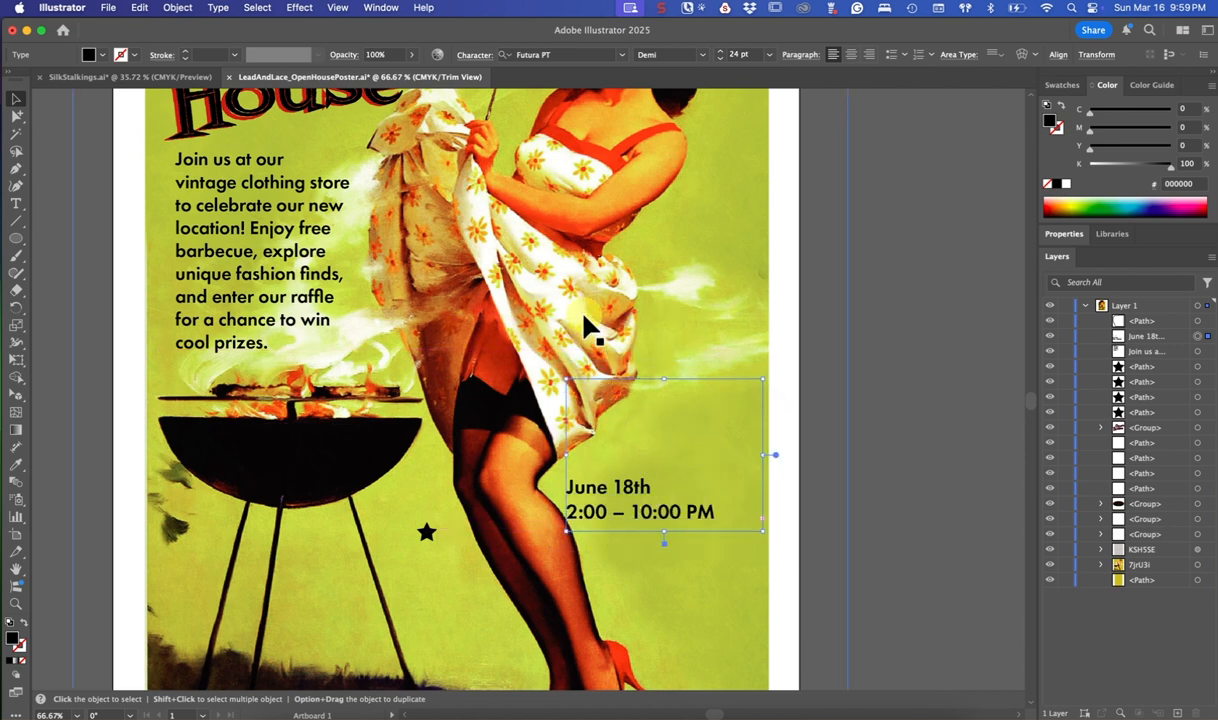
pyautogui.click(598, 338)
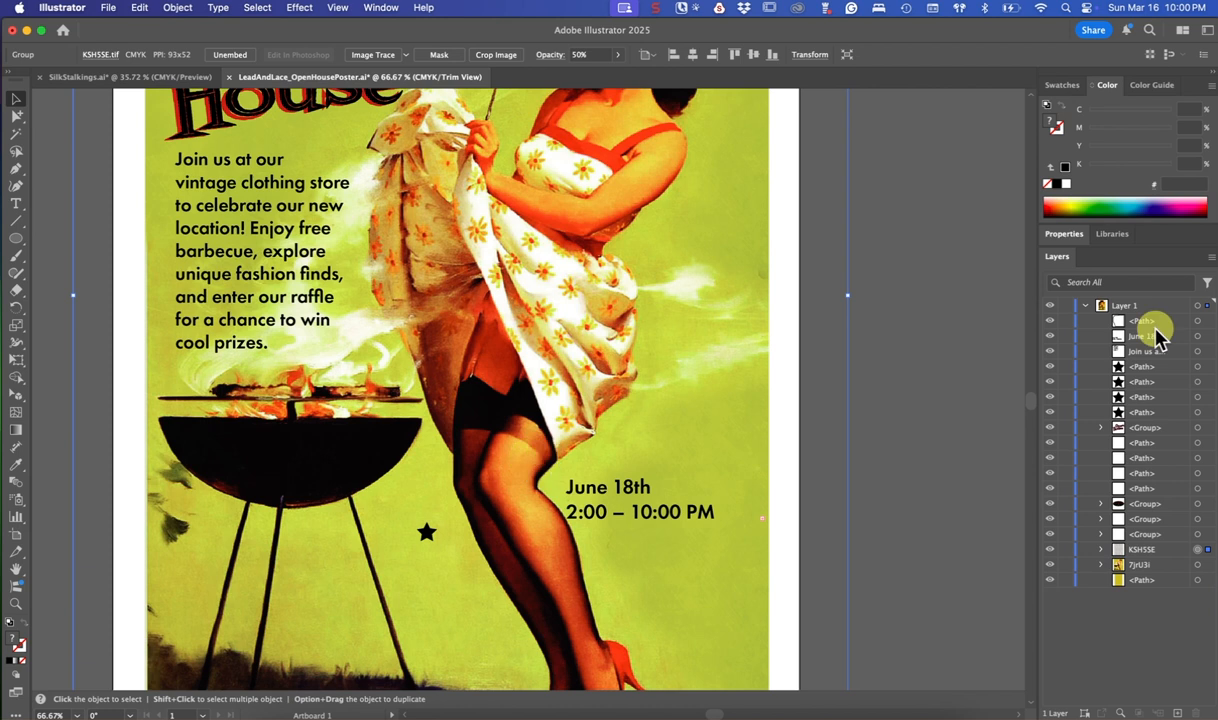
pyautogui.click(1196, 320)
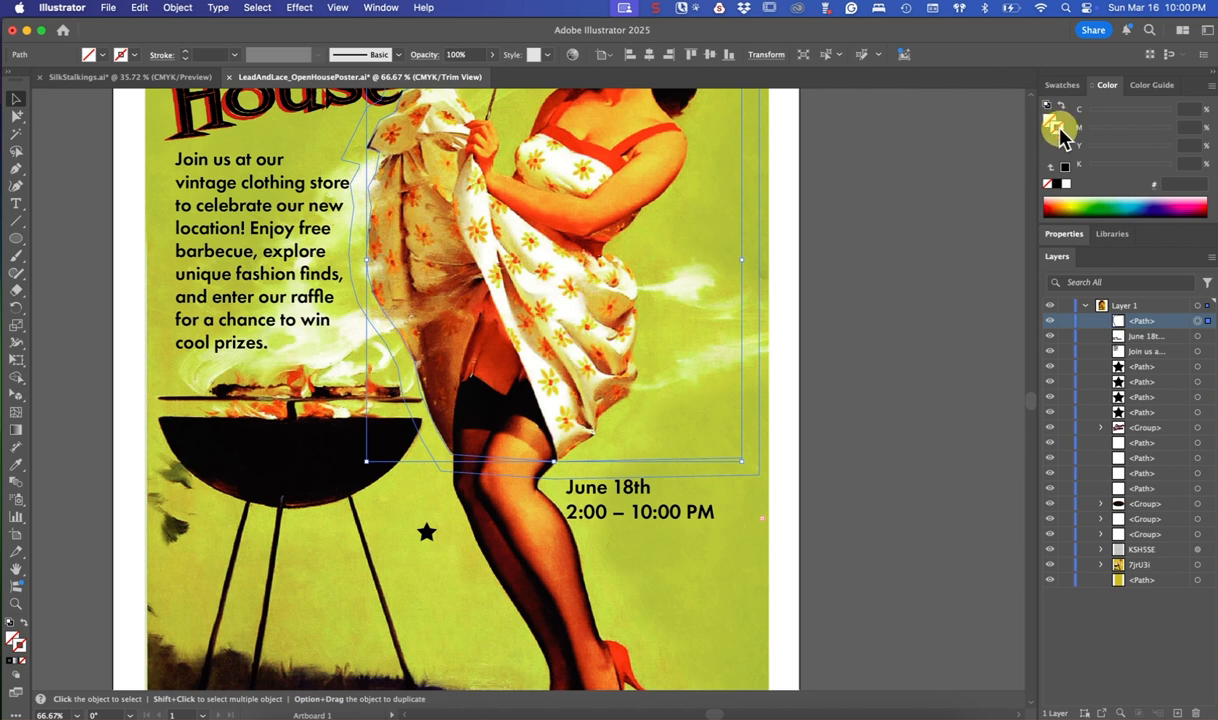
pyautogui.click(1056, 185)
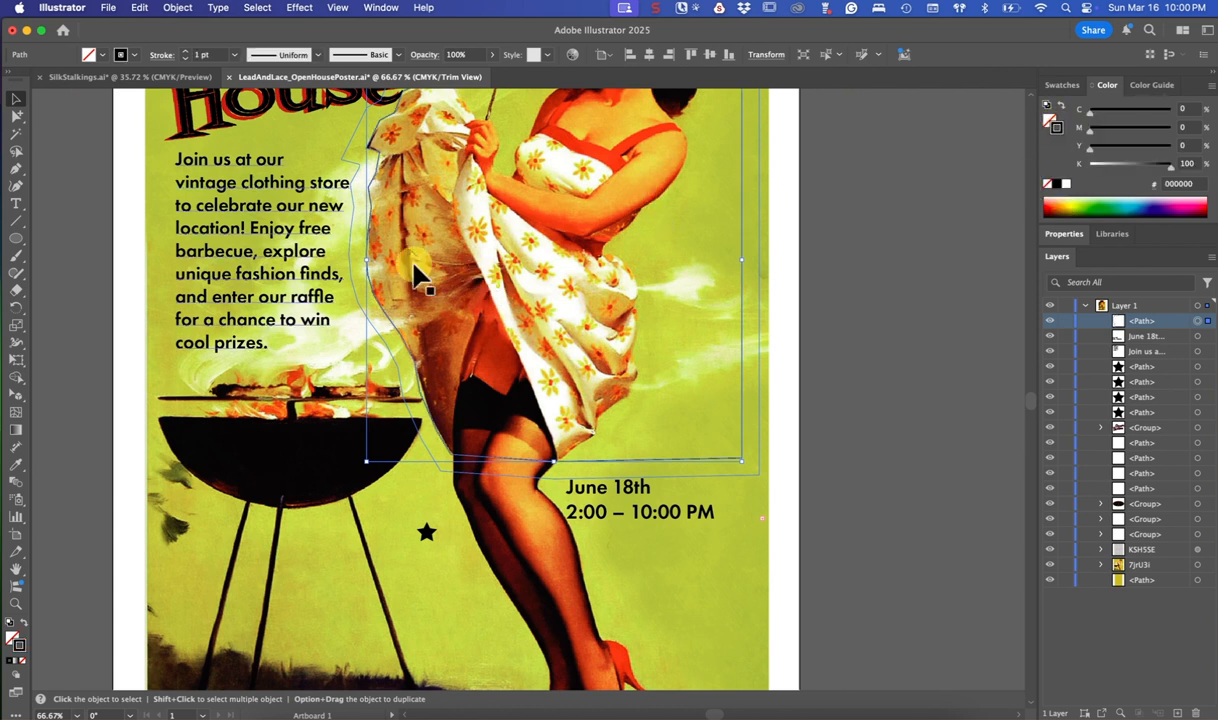
# Reshape the wrap path with Direct Selection, moving its lower right anchor to the skirt hem and its upper right anchor down beside the skirt
pyautogui.click(18, 117)
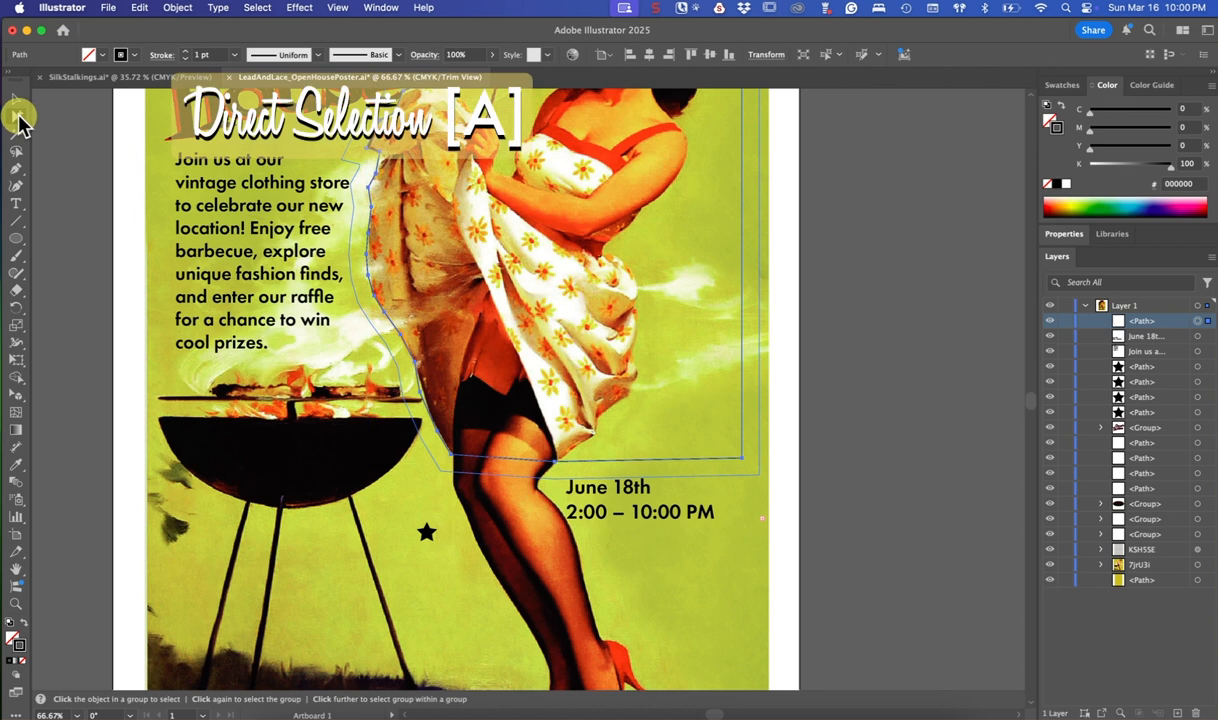
pyautogui.click(68, 134)
pyautogui.moveTo(18, 117); pyautogui.dragTo(82, 134)
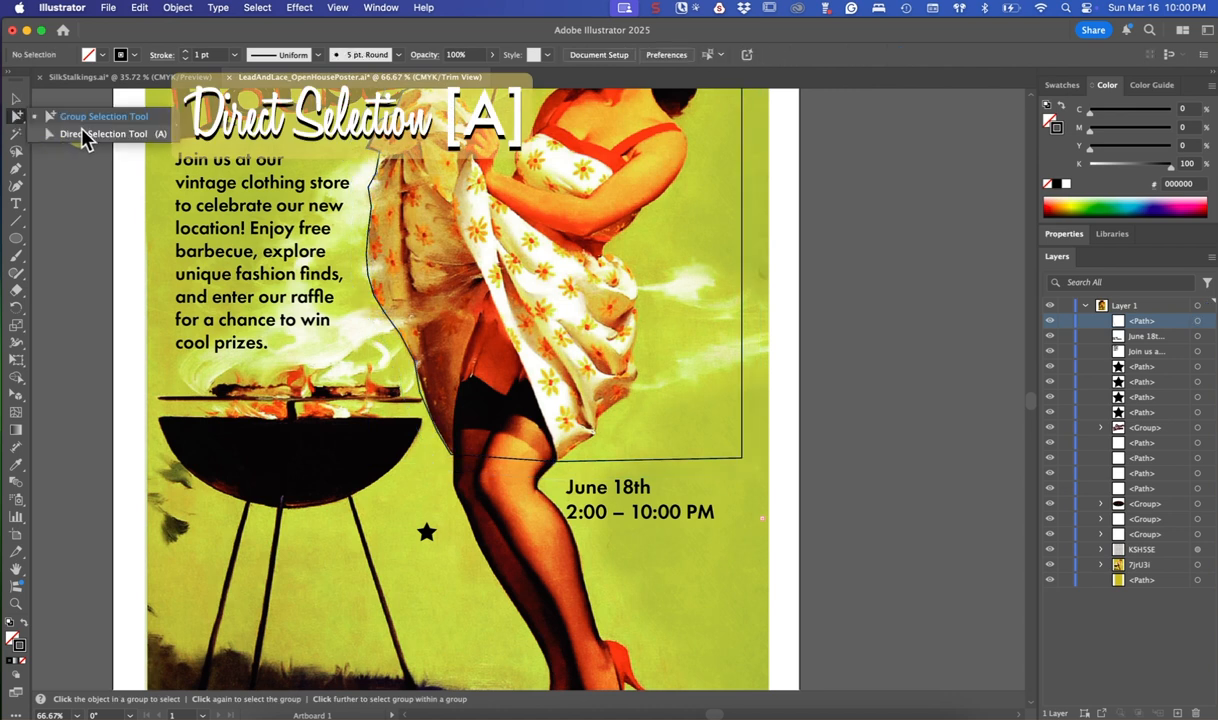
pyautogui.click(83, 133)
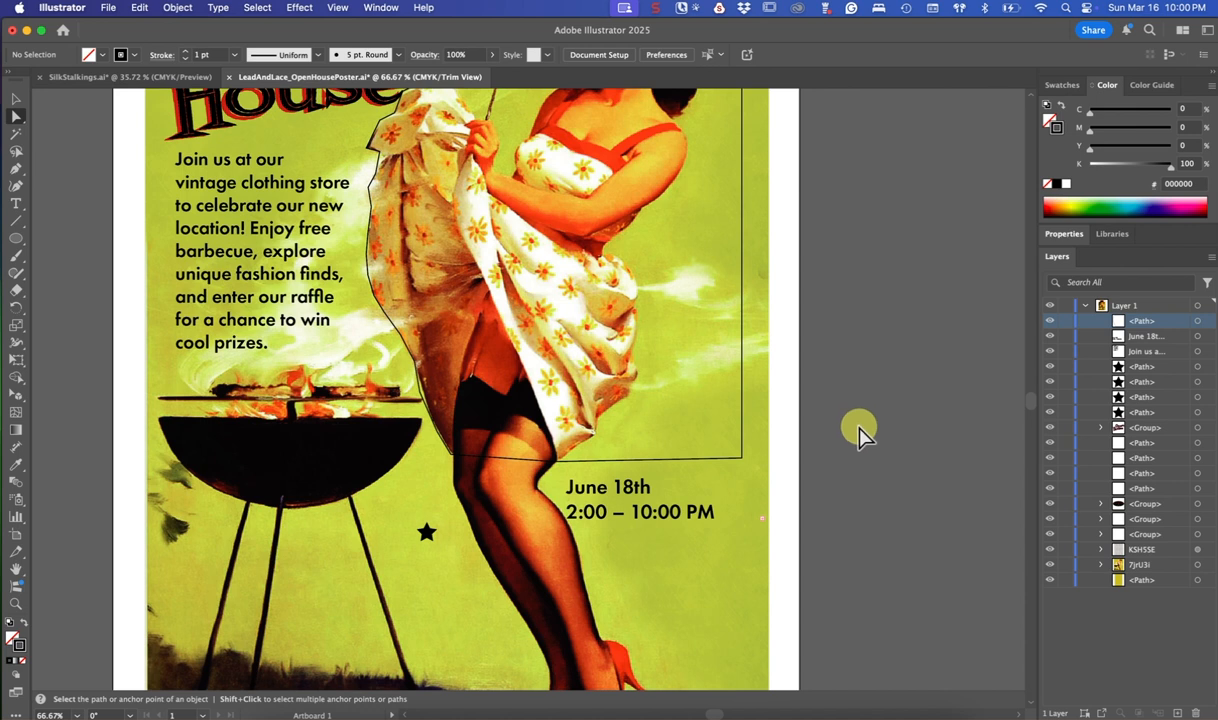
pyautogui.moveTo(741, 458); pyautogui.dragTo(597, 440)
pyautogui.scroll(3, 686, 190)
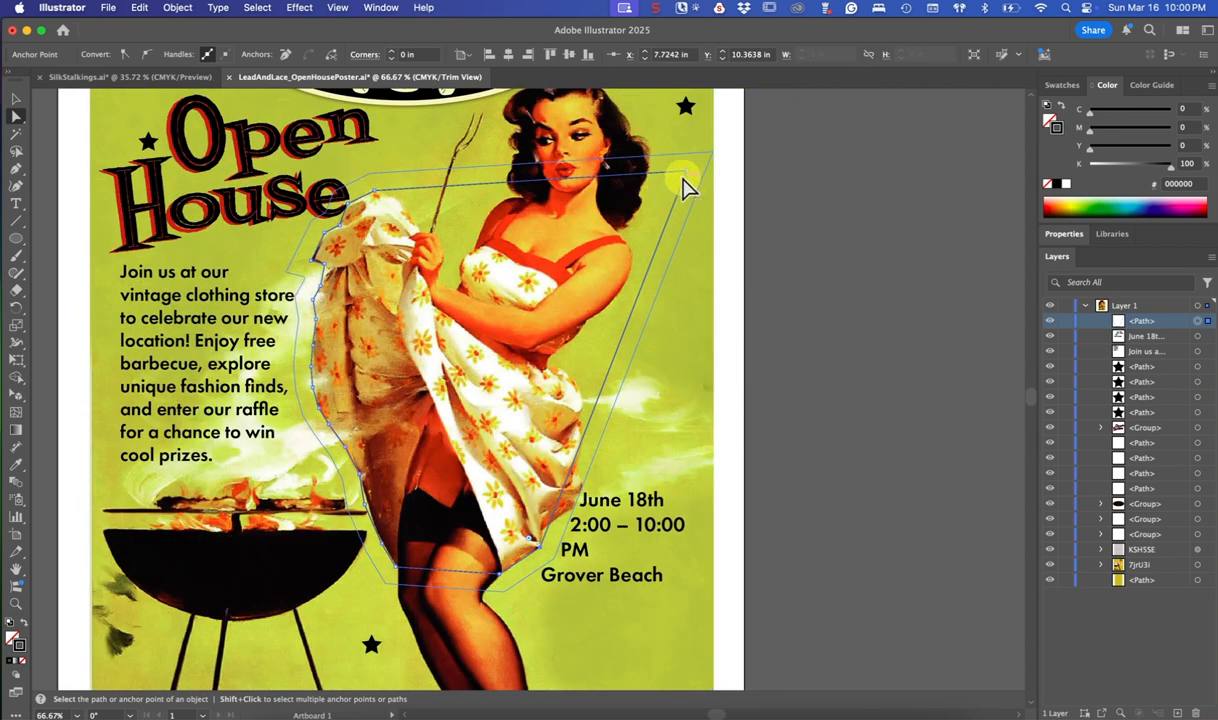
pyautogui.moveTo(688, 178); pyautogui.dragTo(660, 385)
pyautogui.click(16, 98)
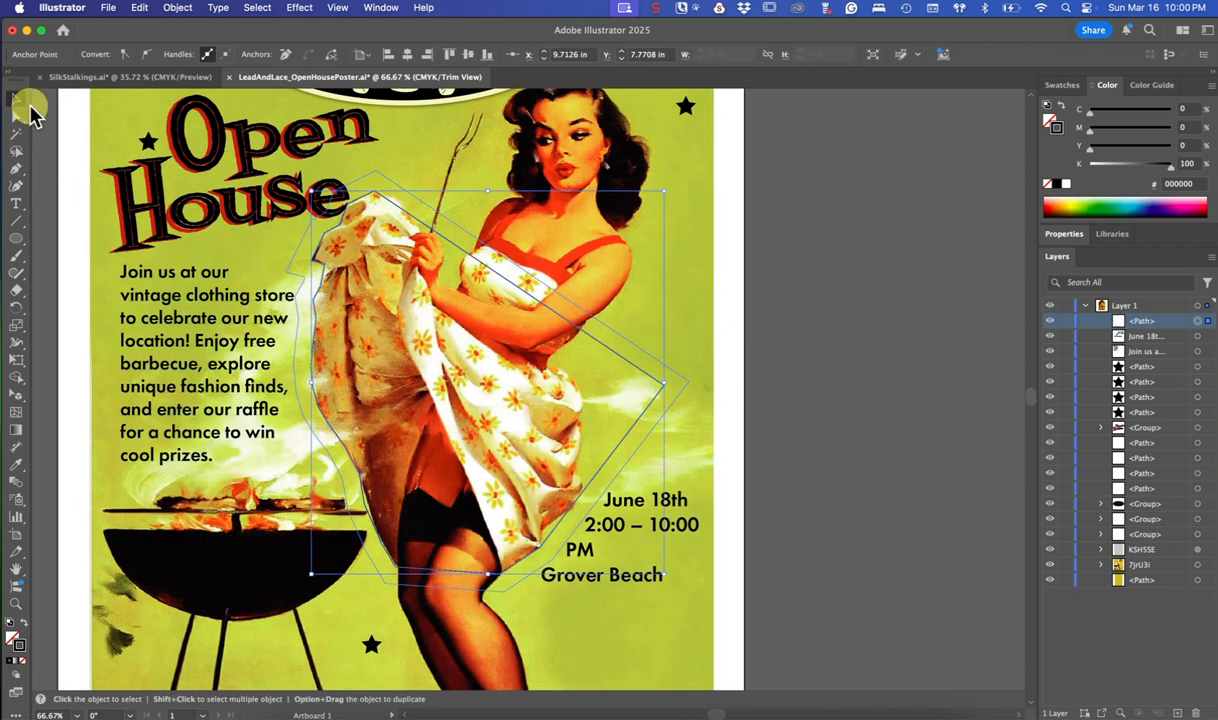
# Move the date text block about 0.24 in left and 0.24 in down, and set its font size to 21 pt
pyautogui.moveTo(688, 536); pyautogui.dragTo(674, 552)
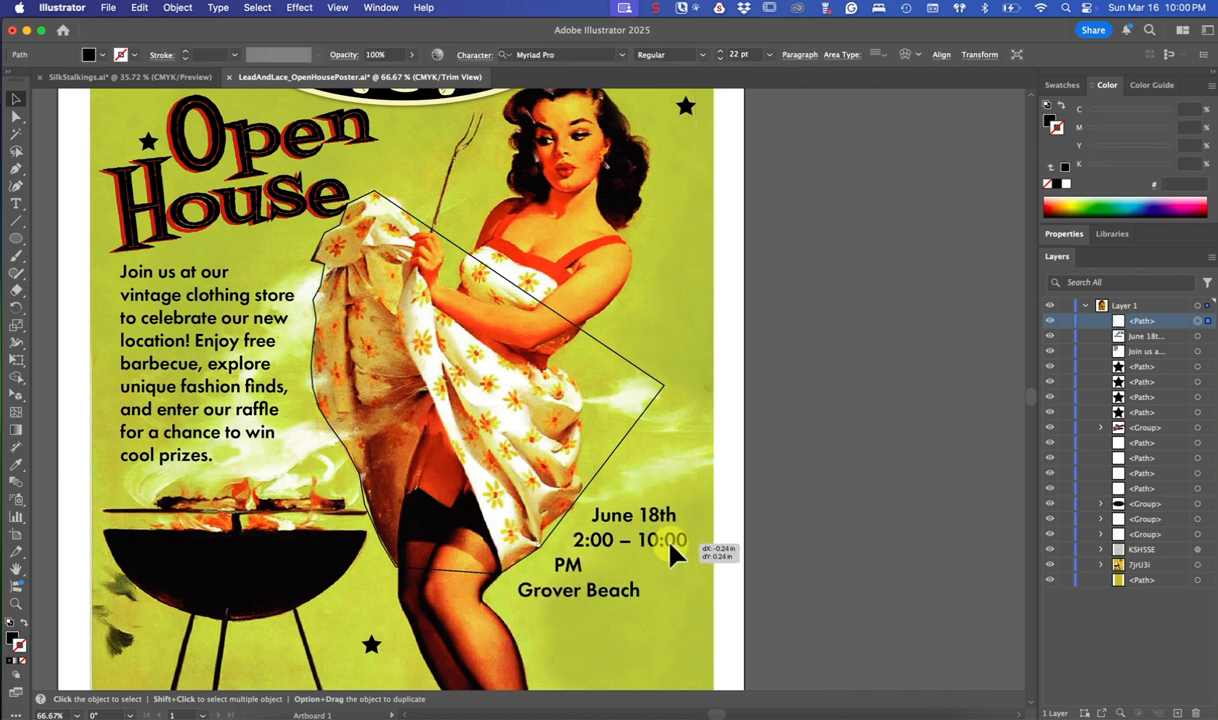
pyautogui.click(16, 203)
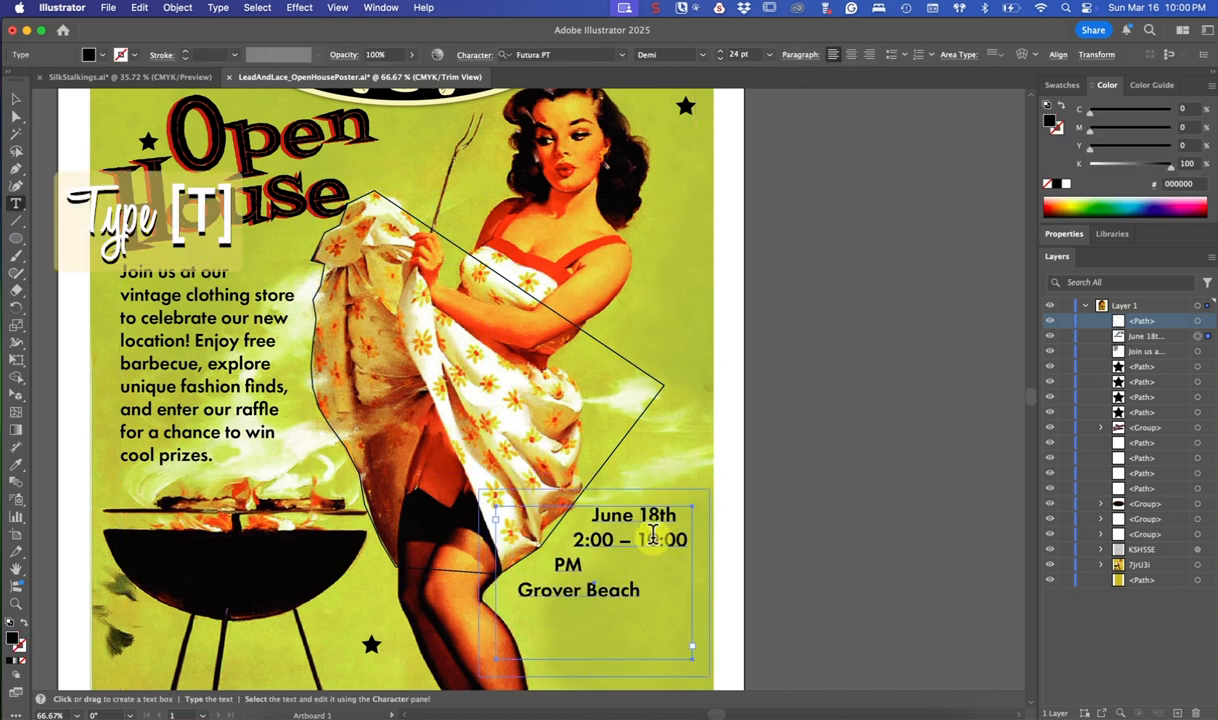
pyautogui.moveTo(597, 514); pyautogui.dragTo(652, 617)
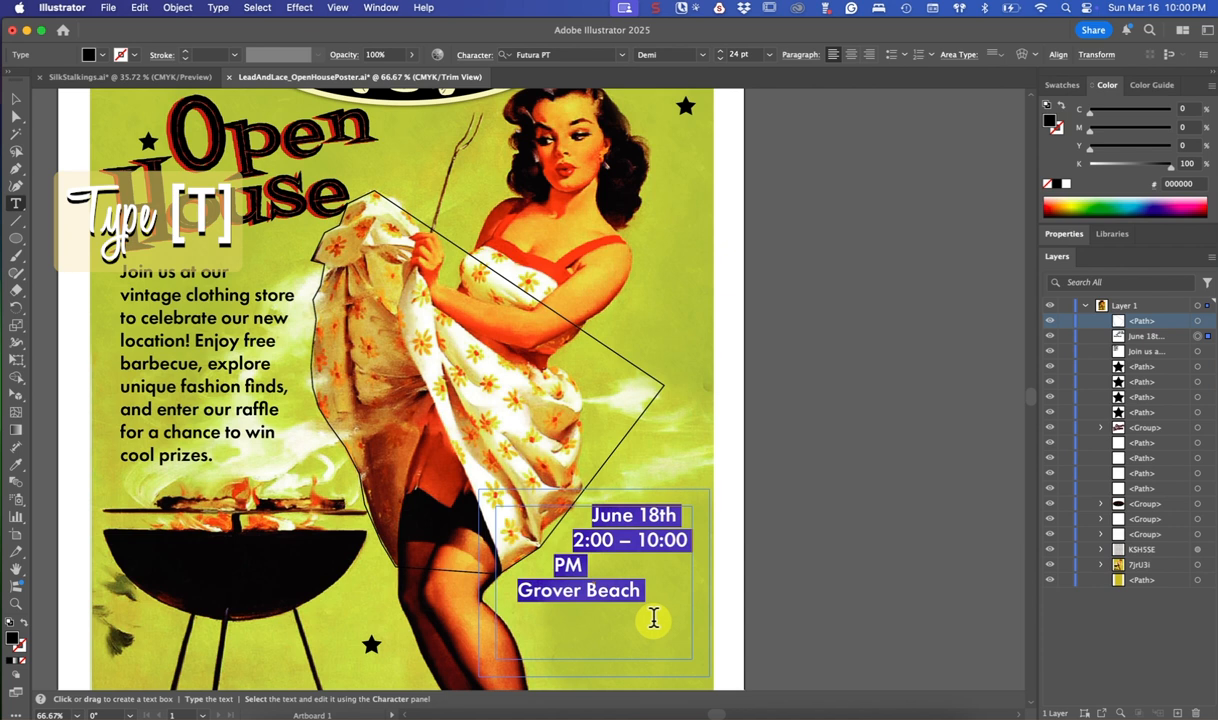
pyautogui.click(1064, 236)
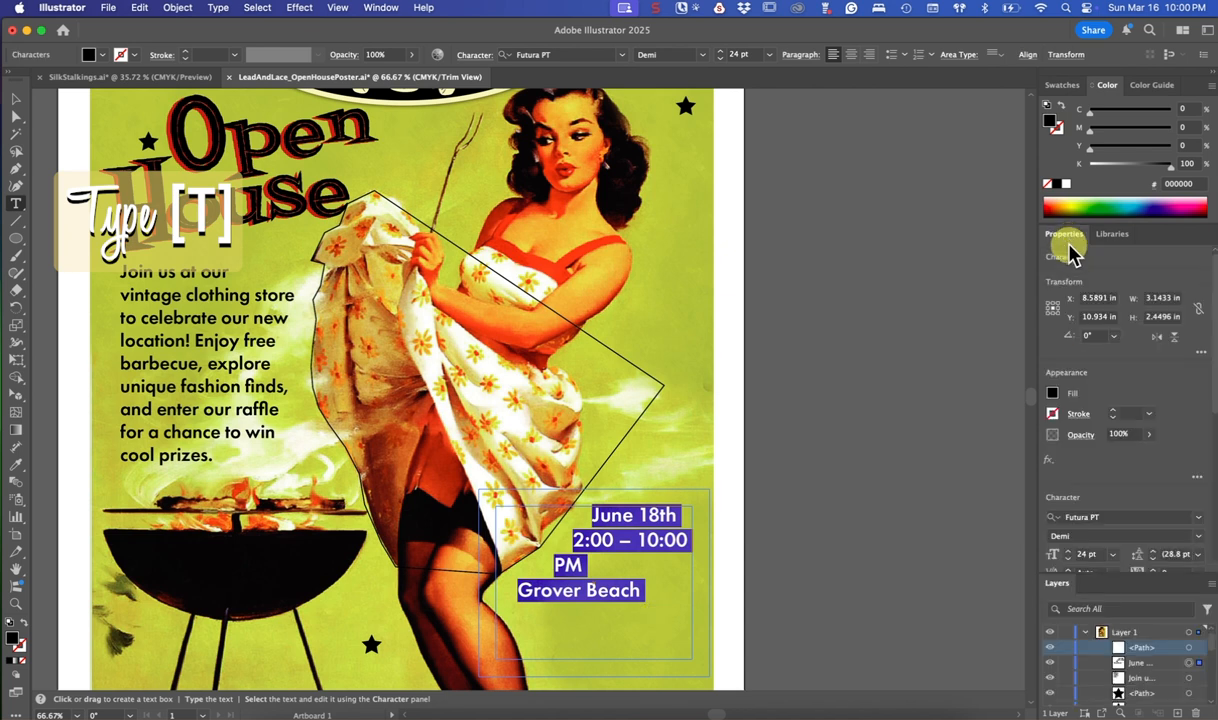
pyautogui.click(1069, 558)
pyautogui.click(1069, 558)
pyautogui.press('Escape')
# Widen the date text frame to about 3.6 in and shift it slightly left and down beside the skirt hem
pyautogui.moveTo(654, 538); pyautogui.dragTo(641, 547)
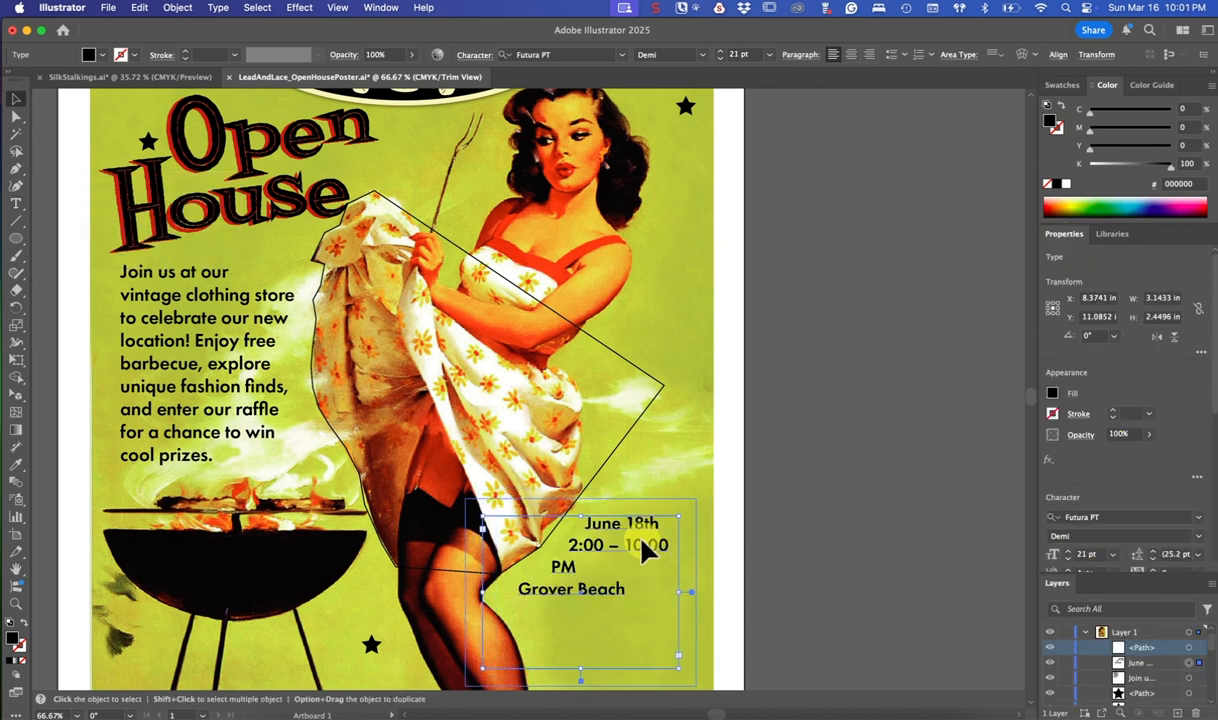
pyautogui.moveTo(681, 591); pyautogui.dragTo(708, 594)
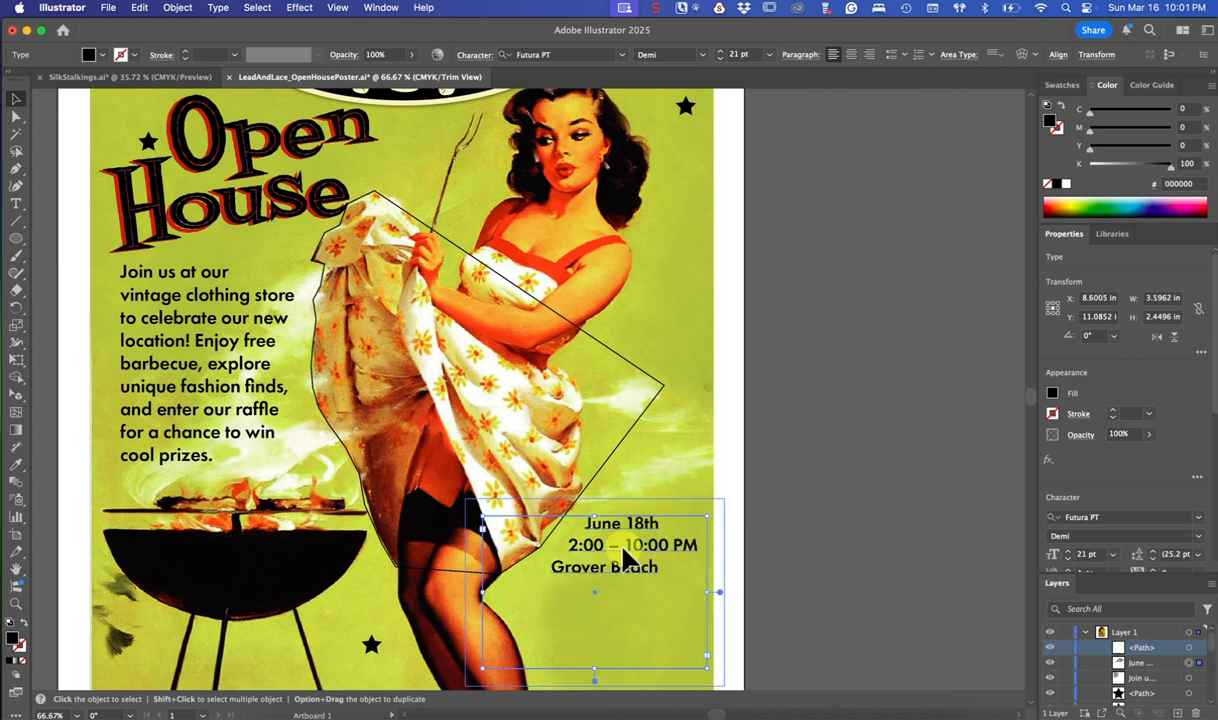
pyautogui.moveTo(623, 546); pyautogui.dragTo(618, 550)
# Remove the black stroke from the wrap path and deselect it
pyautogui.click(637, 420)
pyautogui.click(1057, 133)
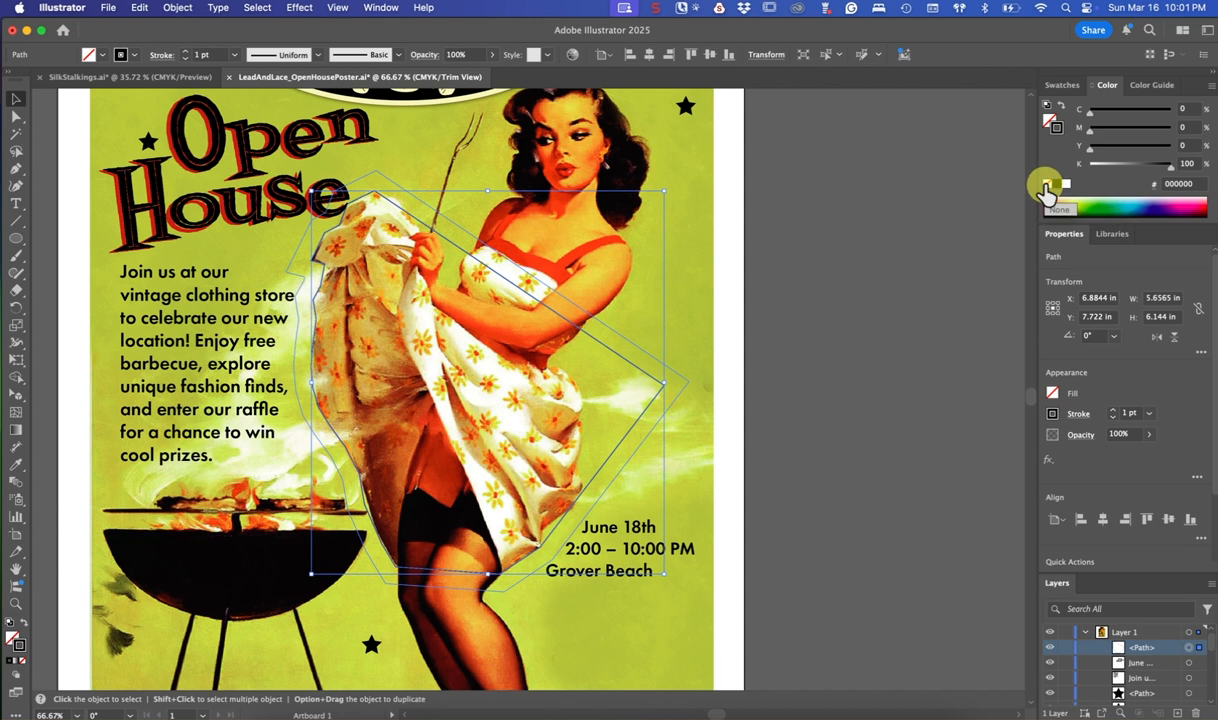
pyautogui.click(1046, 187)
pyautogui.click(914, 253)
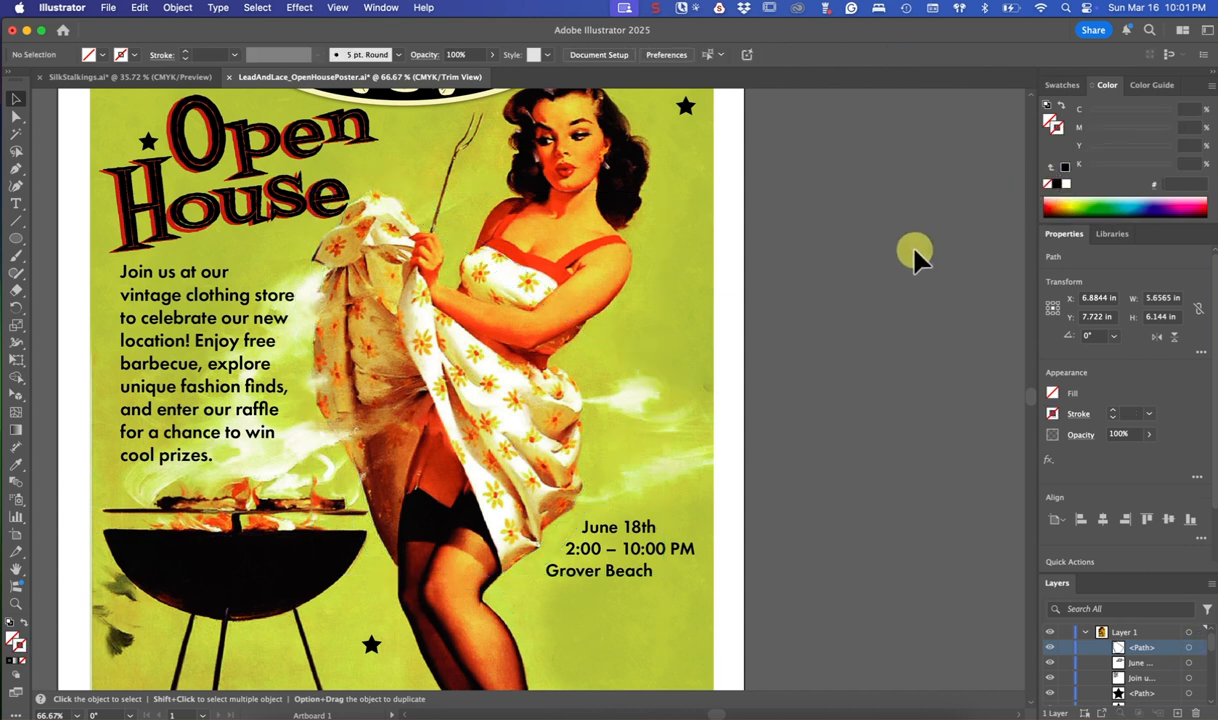
# Fit the whole poster in view and switch to the SilkStalkings.ai document to review both layouts
pyautogui.press('super+0')
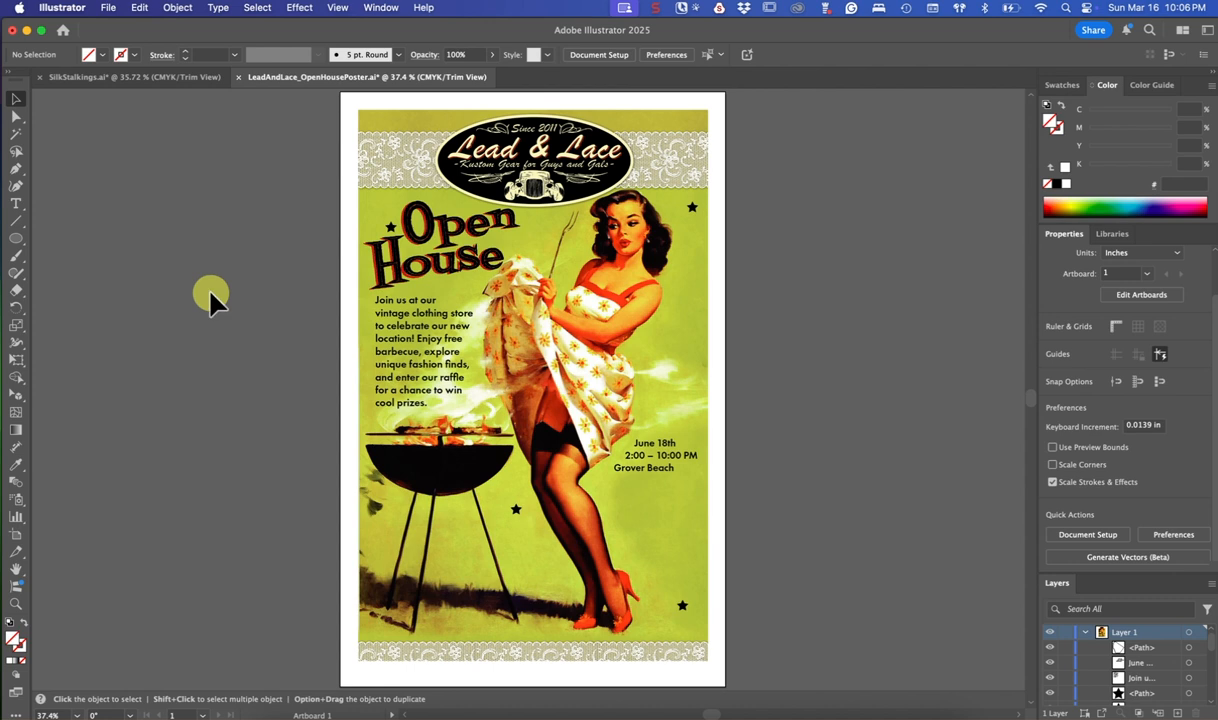
pyautogui.click(161, 74)
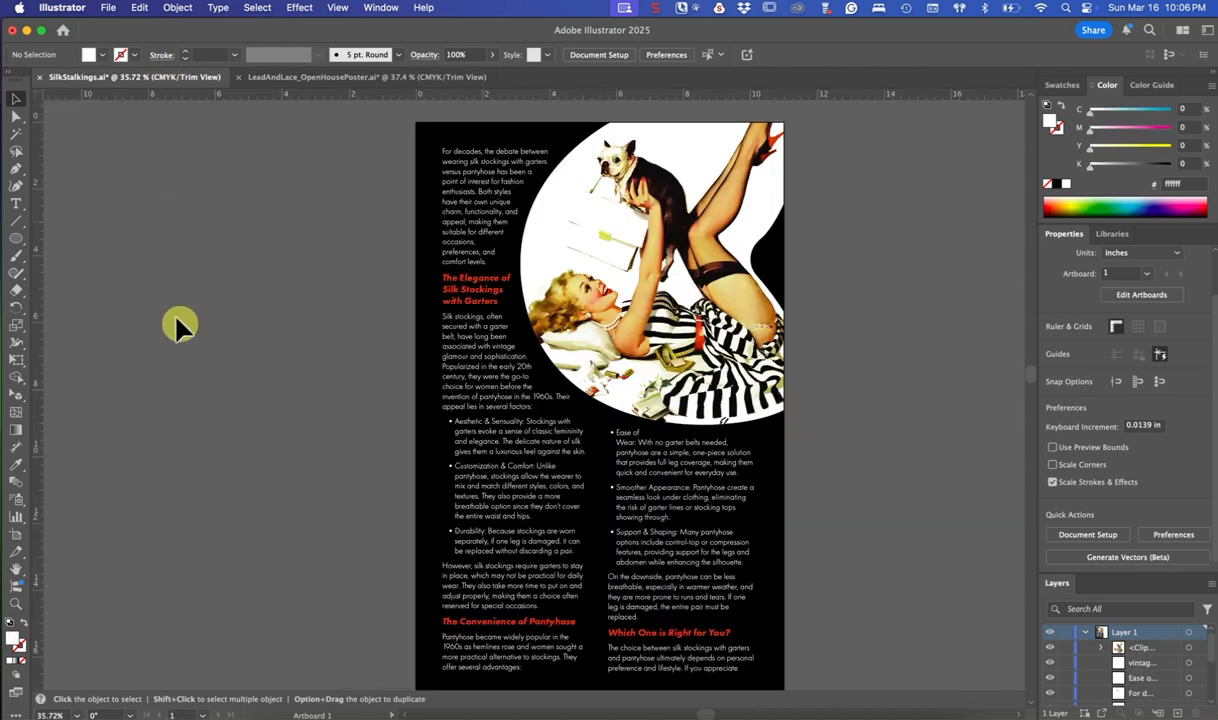